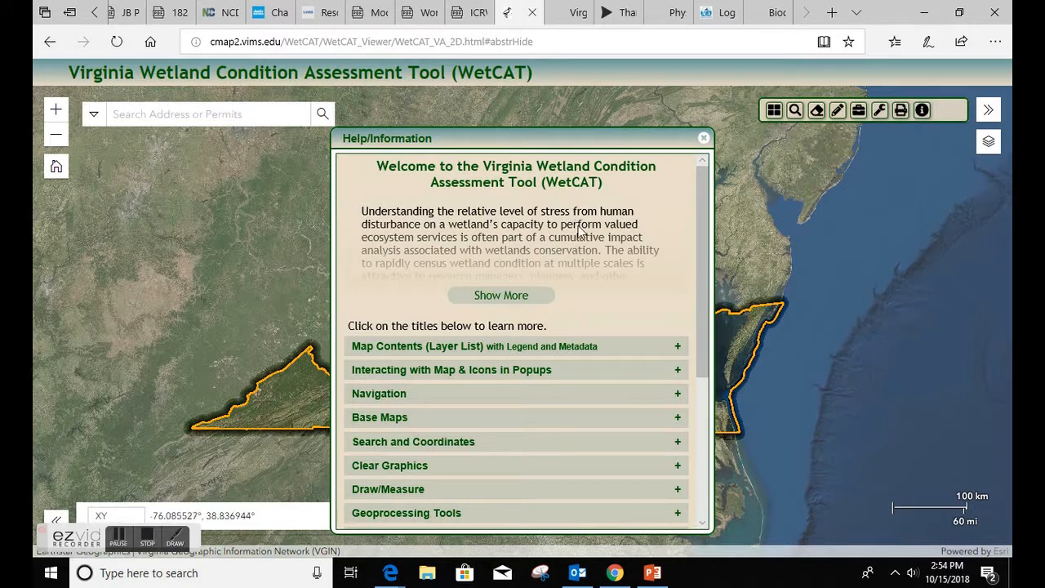
# - Review the Map Contents and Search and Coordinates help topics, and close the help window
pyautogui.click(392, 354)
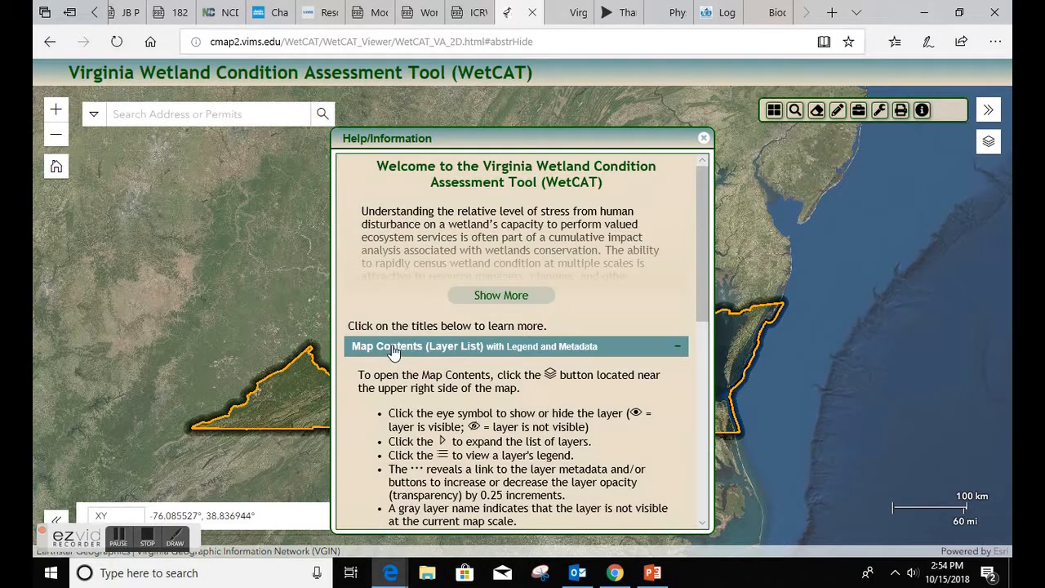
pyautogui.click(679, 350)
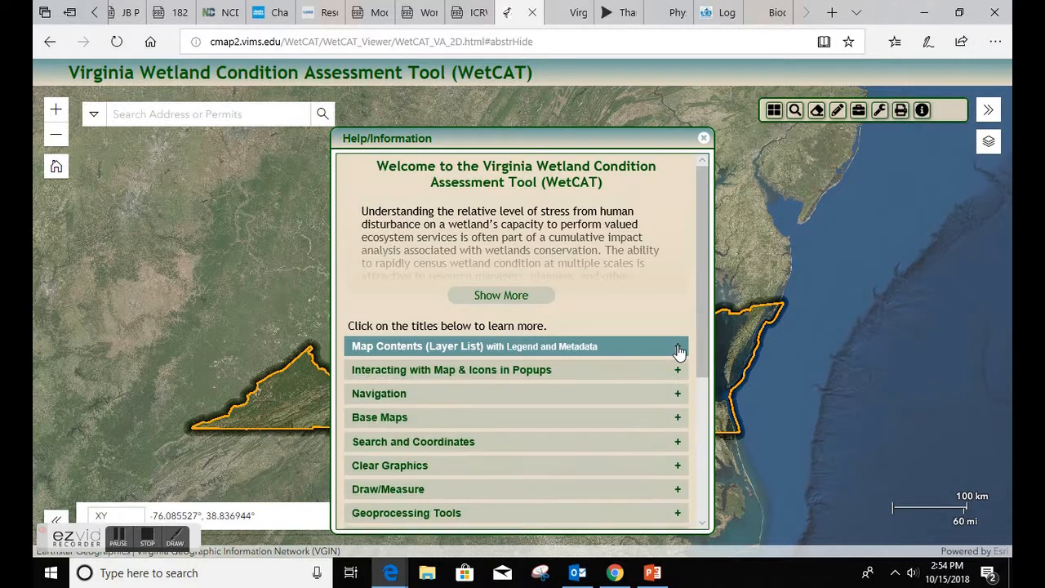
pyautogui.click(404, 446)
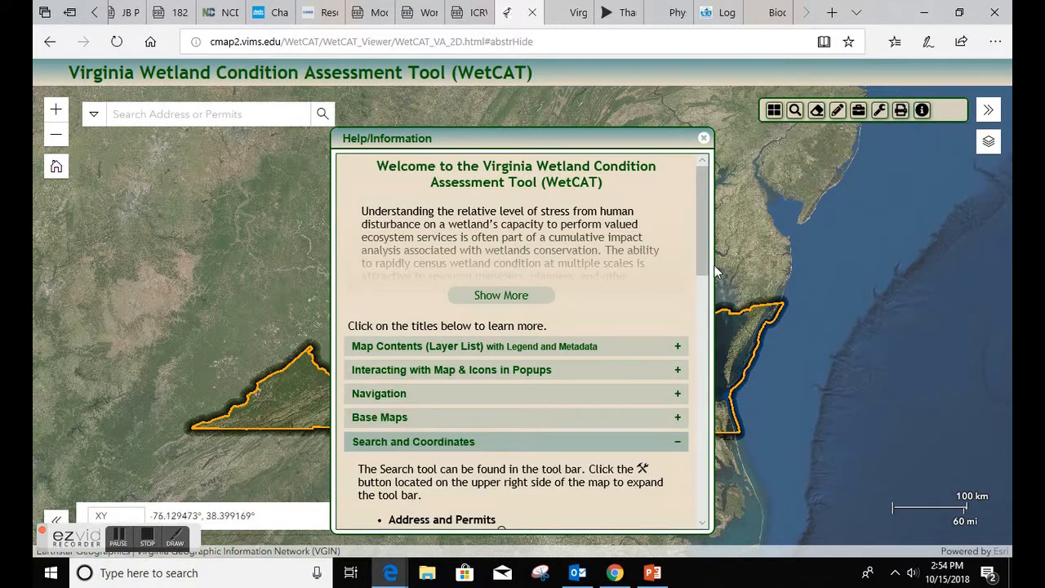
pyautogui.click(676, 446)
pyautogui.moveTo(702, 265); pyautogui.dragTo(708, 310)
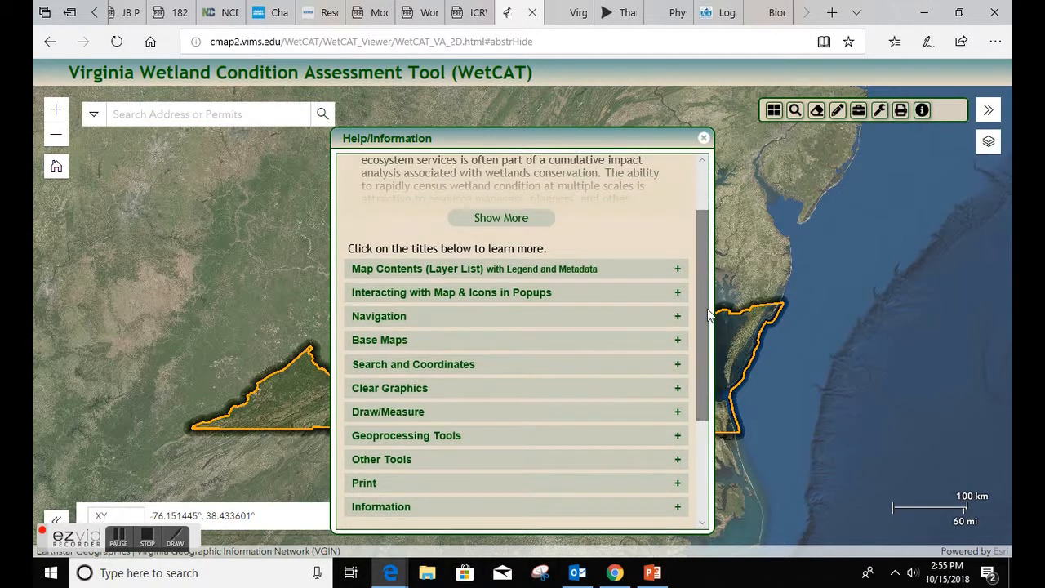
pyautogui.click(704, 140)
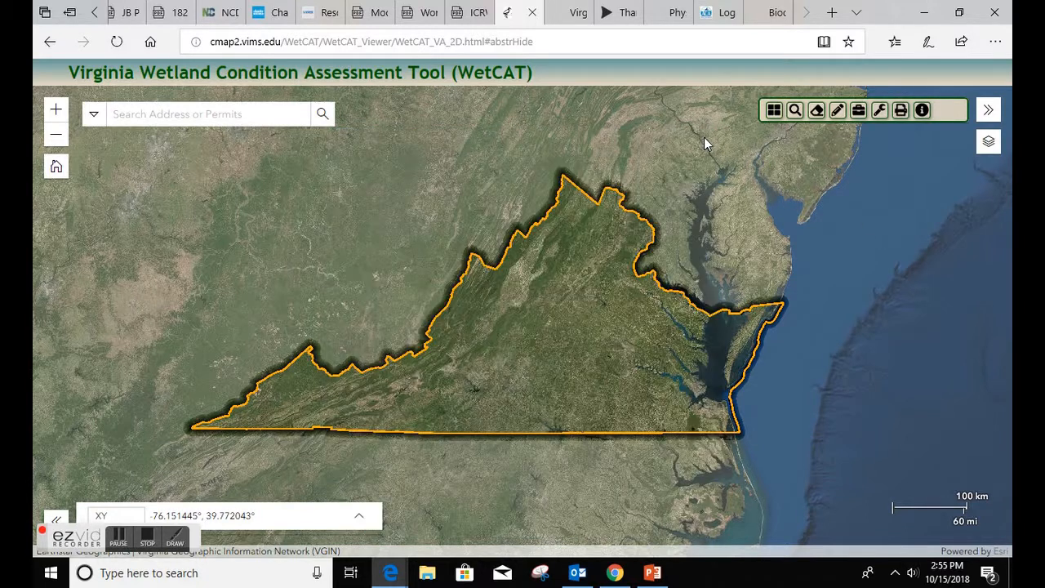
pyautogui.click(921, 112)
# - Zoom the map in on central Virginia around -77.80°, 37.79°, until the scale bar reads 0.6 km
pyautogui.click(56, 114)
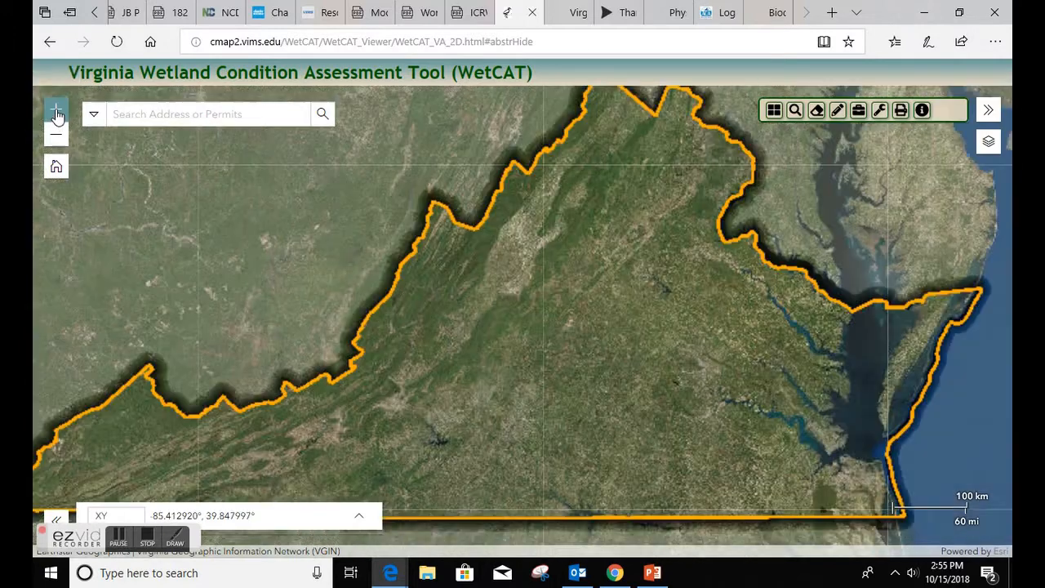
pyautogui.click(57, 114)
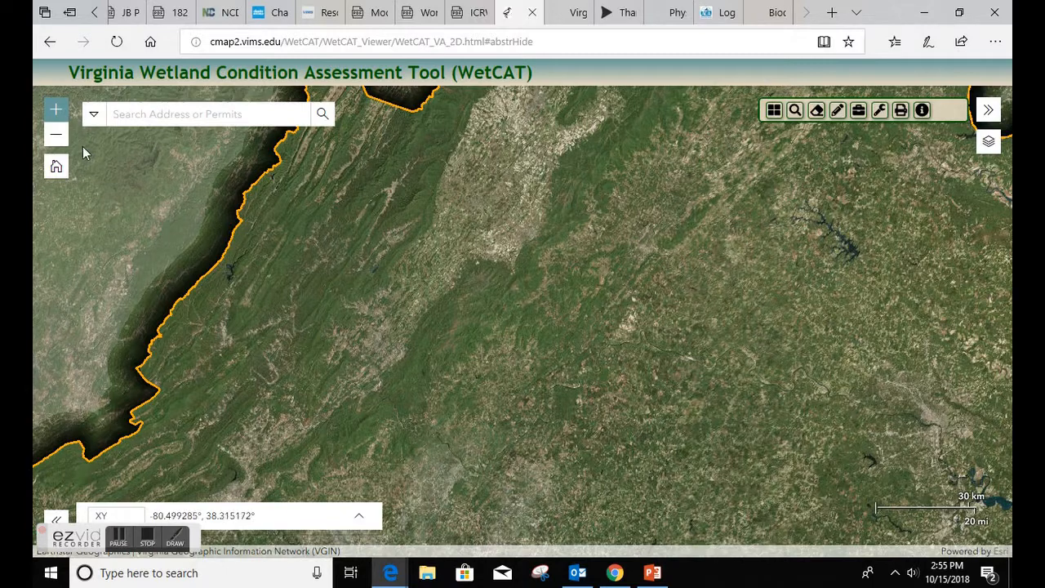
pyautogui.click(54, 139)
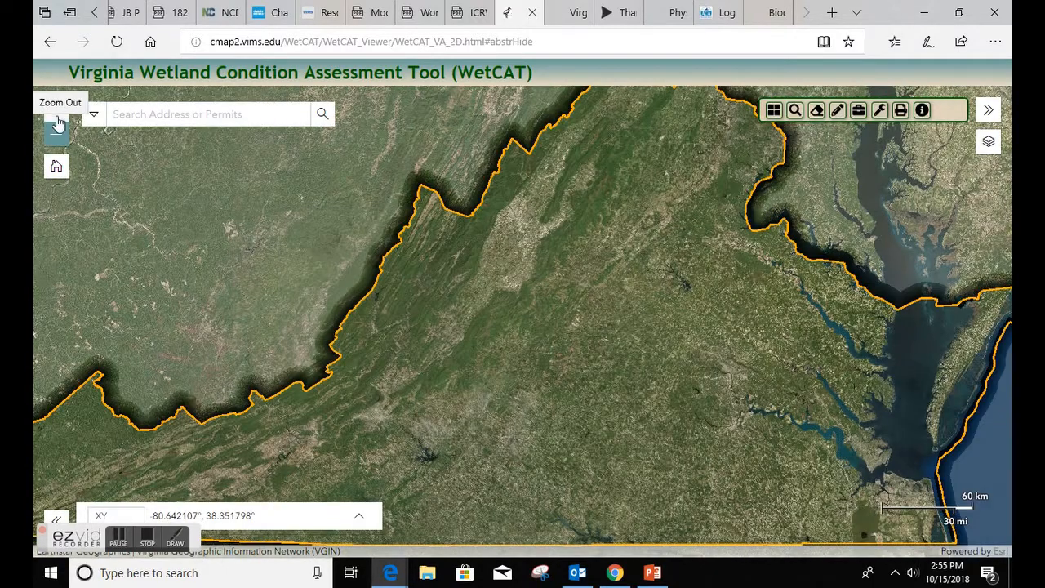
pyautogui.click(57, 114)
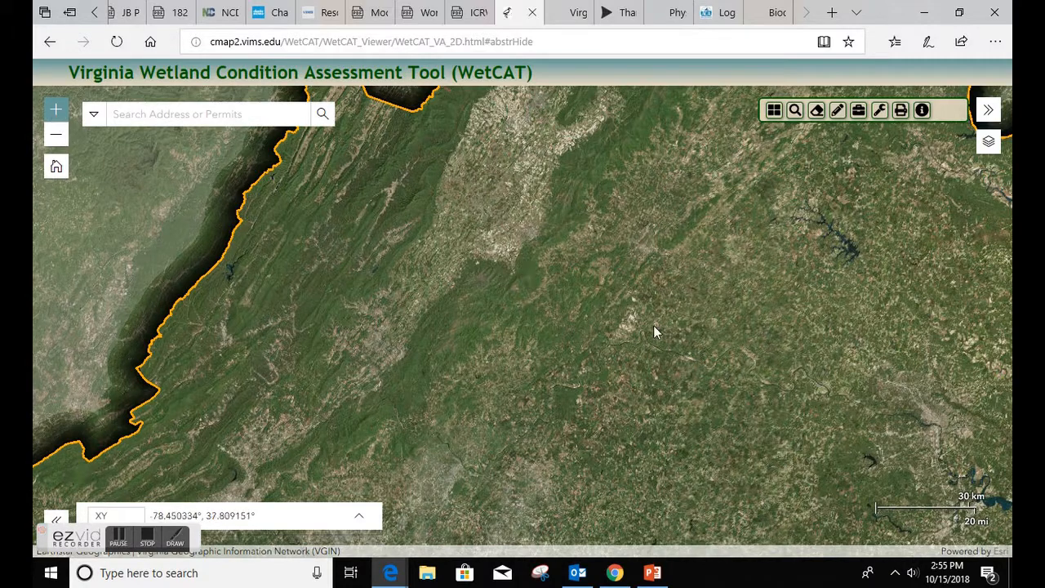
pyautogui.scroll(1, 709, 332)
pyautogui.scroll(1, 709, 333)
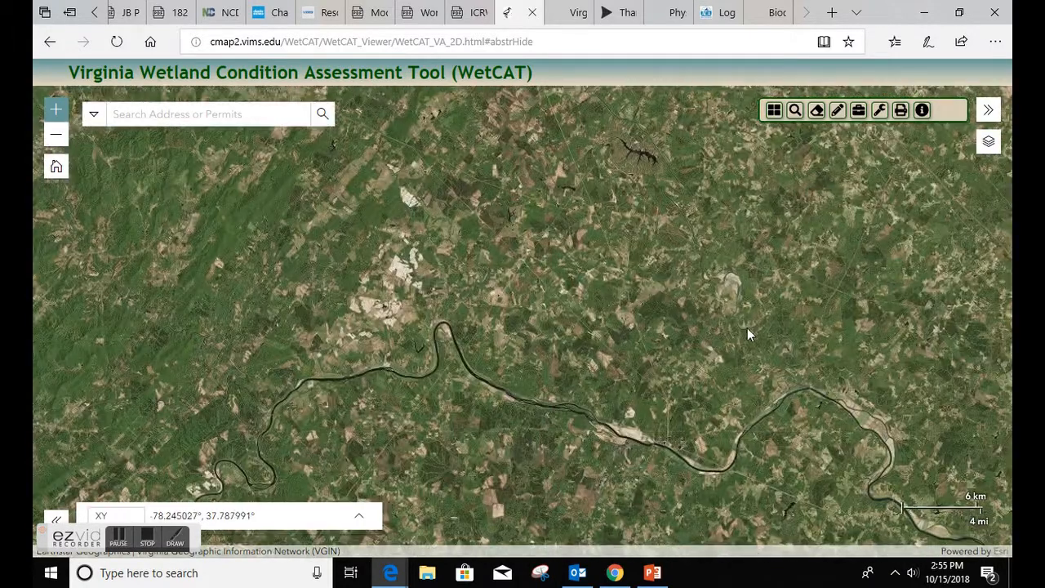
pyautogui.moveTo(763, 323); pyautogui.dragTo(427, 310)
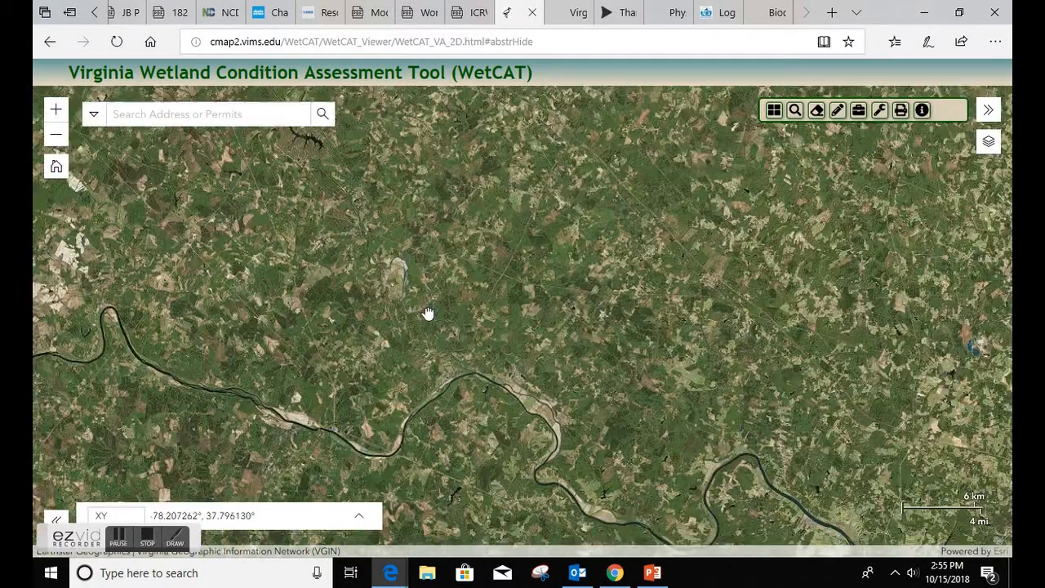
pyautogui.moveTo(811, 321); pyautogui.dragTo(554, 334)
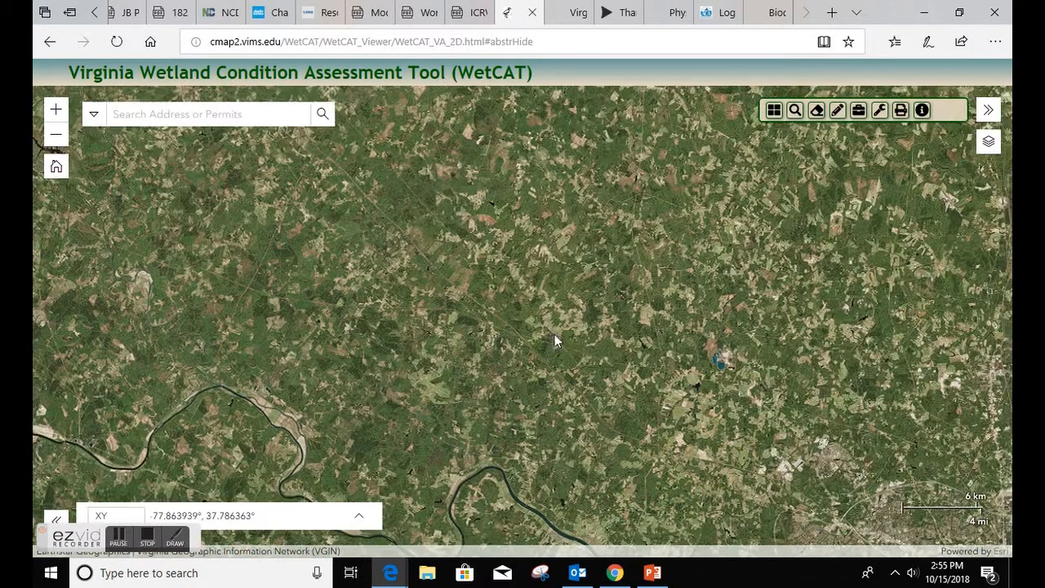
pyautogui.scroll(1, 595, 332)
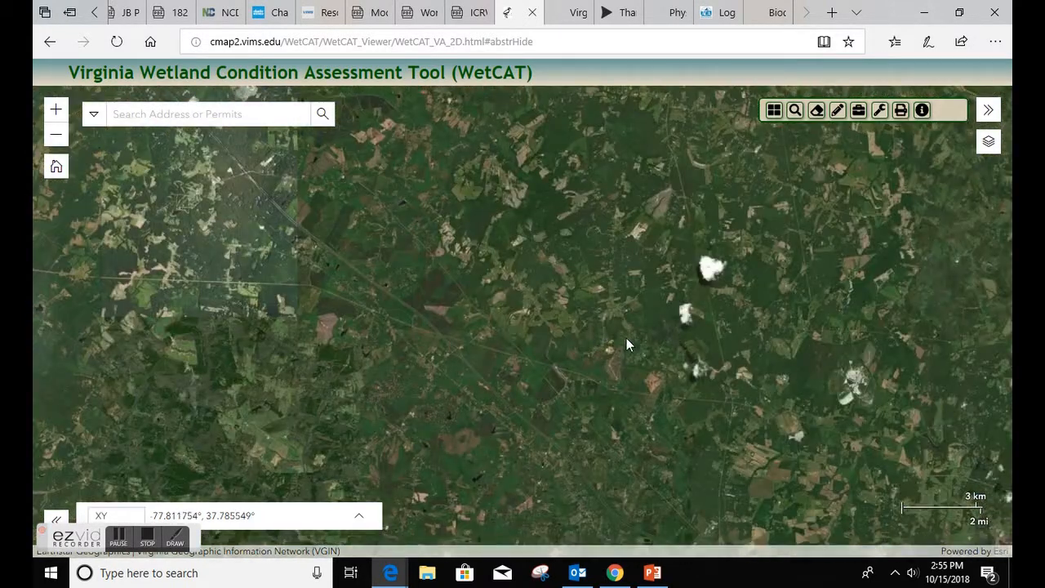
pyautogui.scroll(1, 627, 340)
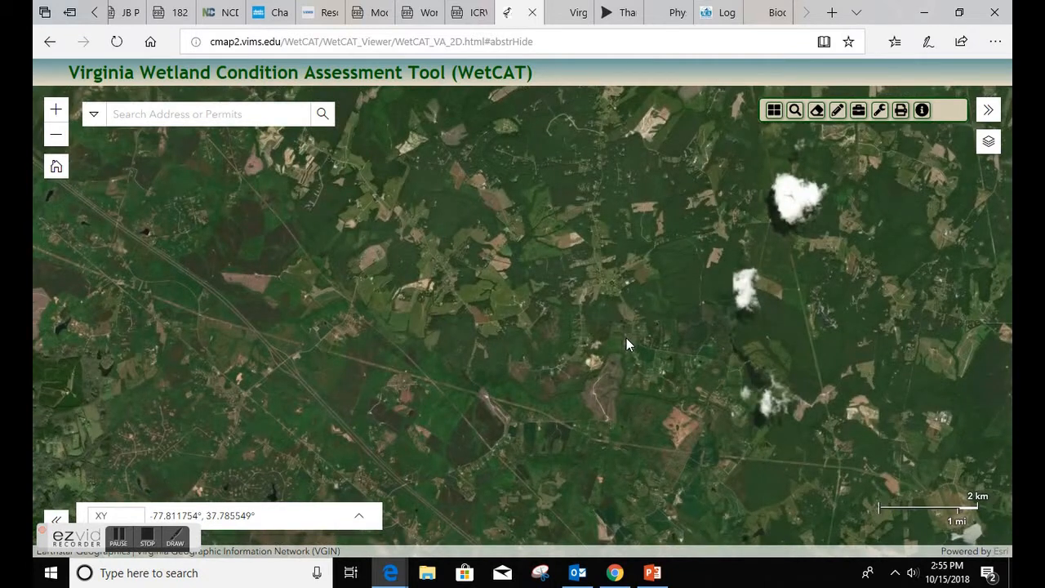
pyautogui.scroll(1, 627, 339)
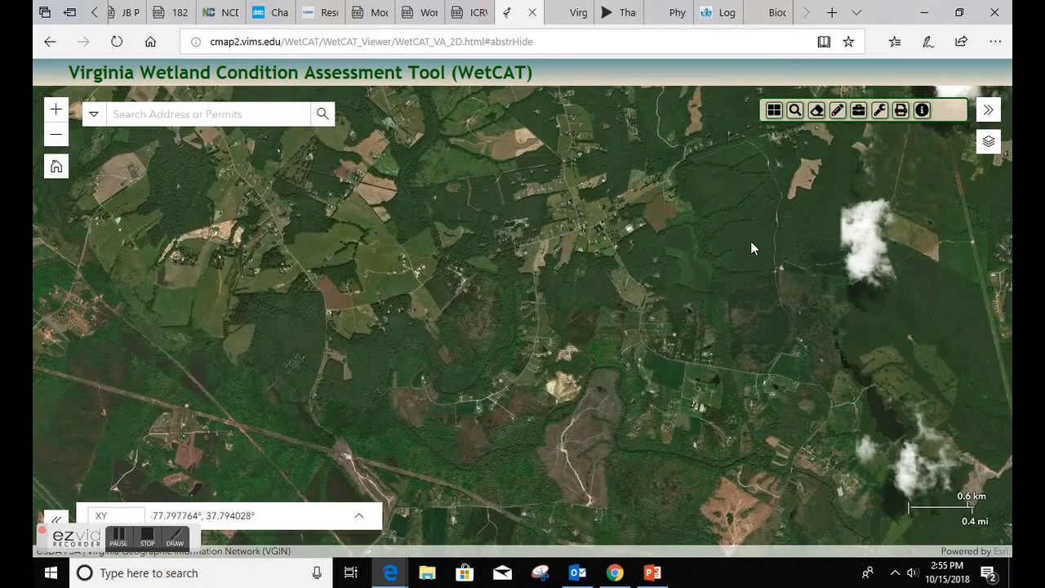
# - Preview the Topographic basemap and restore the Imagery basemap
pyautogui.click(774, 112)
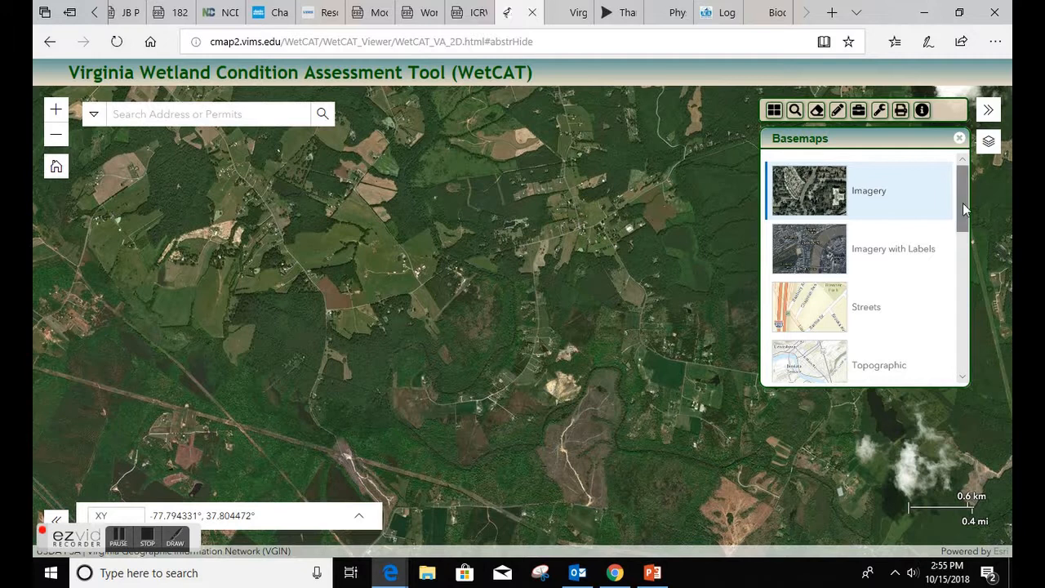
pyautogui.moveTo(965, 210); pyautogui.dragTo(943, 236)
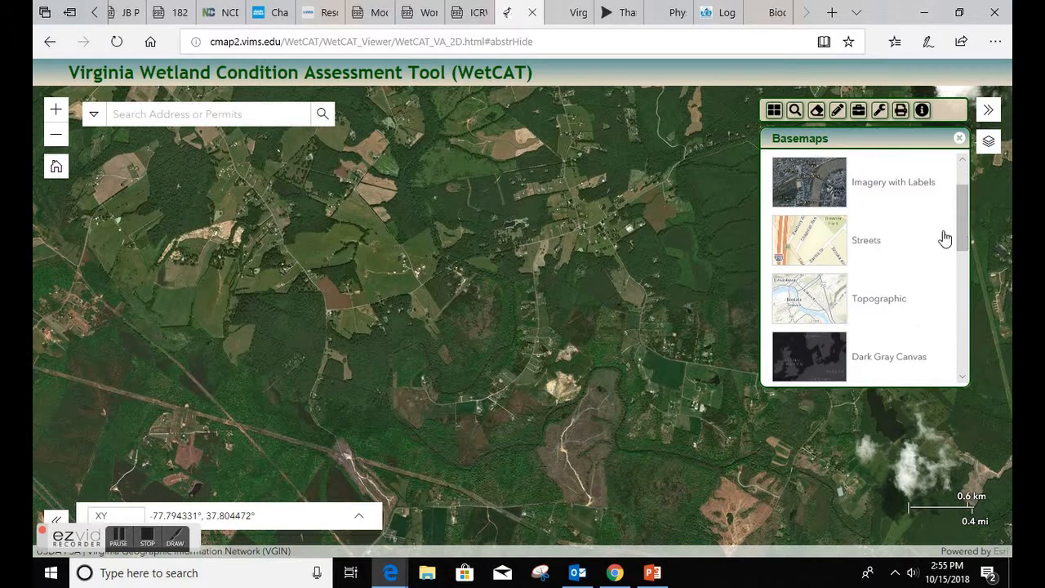
pyautogui.click(814, 311)
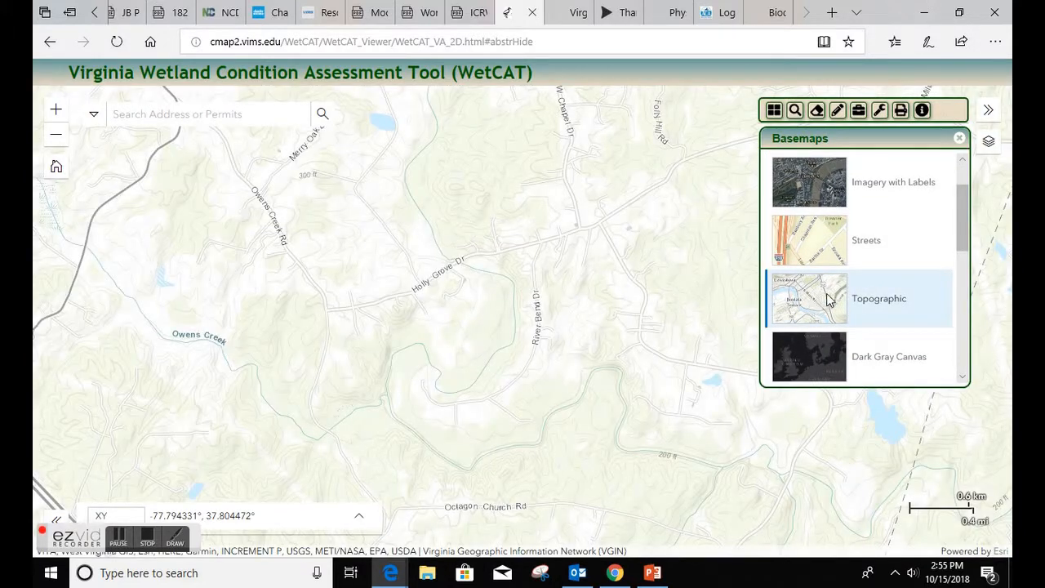
pyautogui.moveTo(962, 232); pyautogui.dragTo(954, 205)
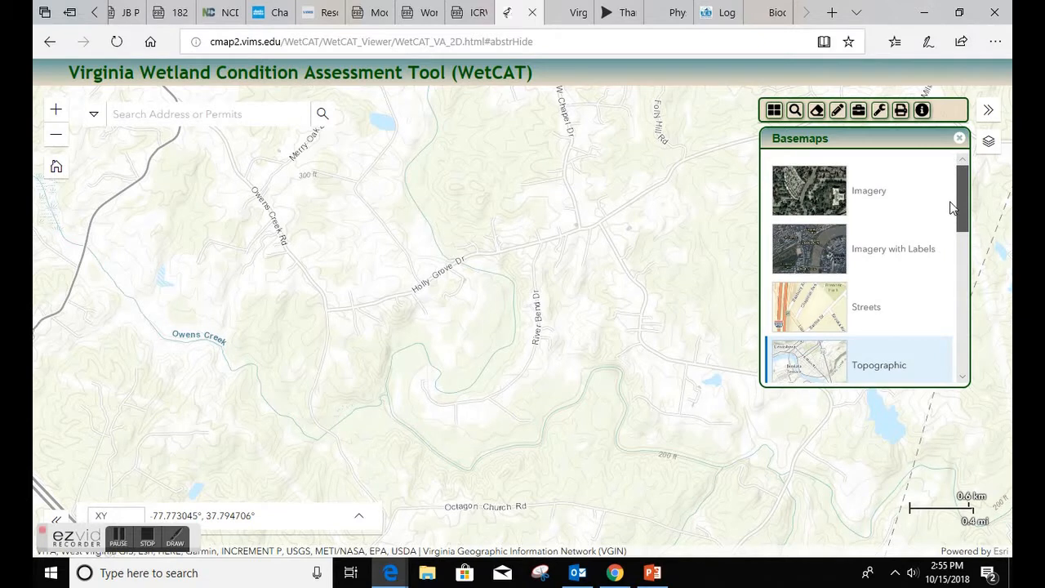
pyautogui.click(801, 197)
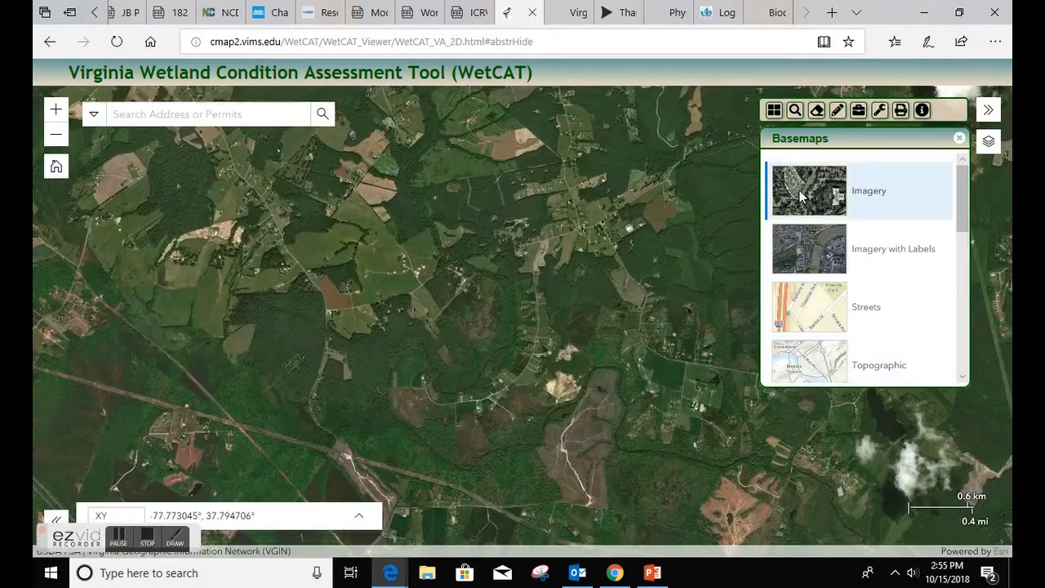
pyautogui.click(143, 546)
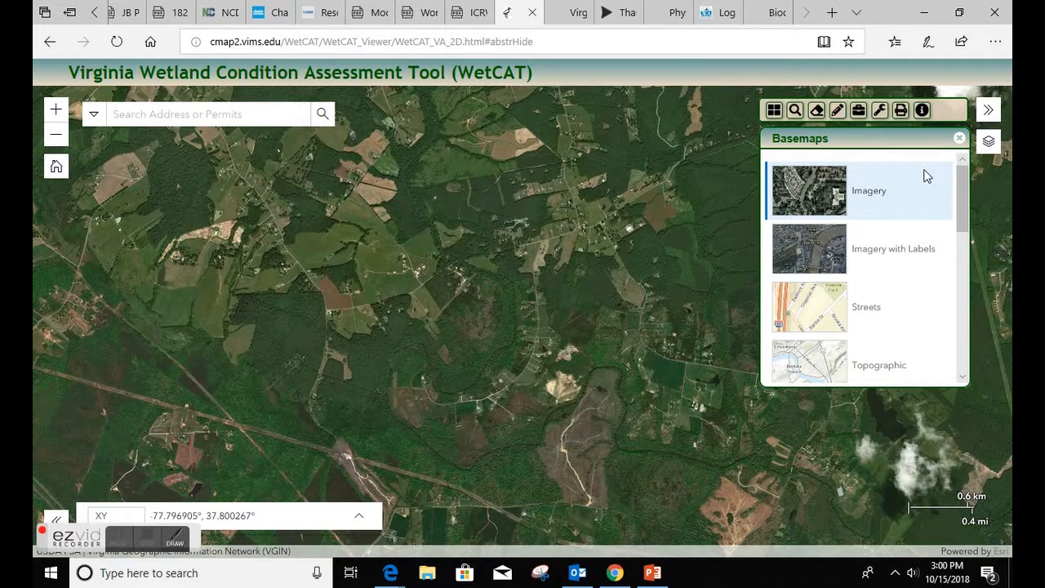
pyautogui.click(960, 139)
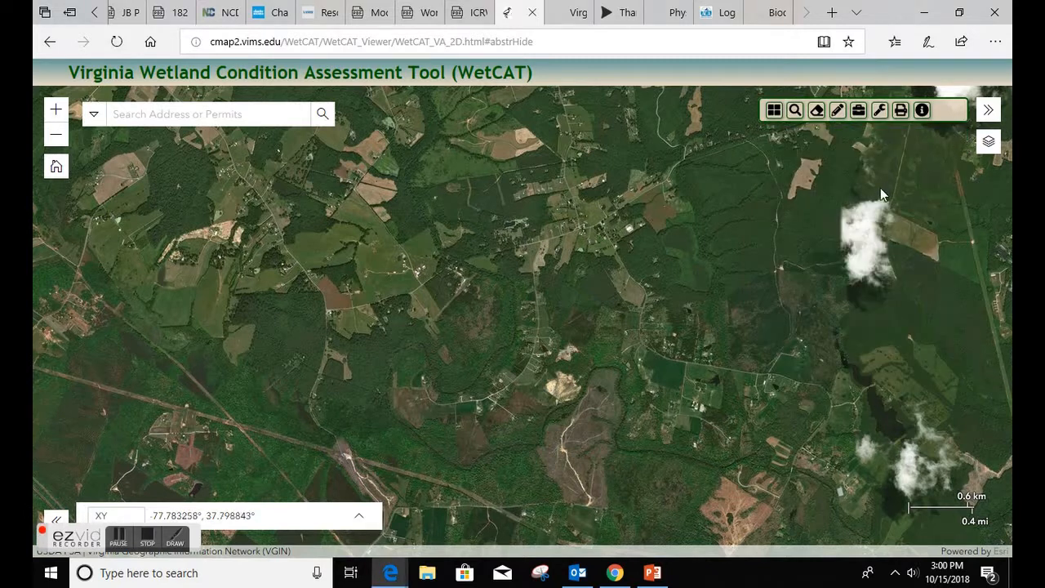
# - Make the NWI Conditions layer group and its NWI Habitat and WQ Conditions sublayer visible on the map
pyautogui.click(989, 148)
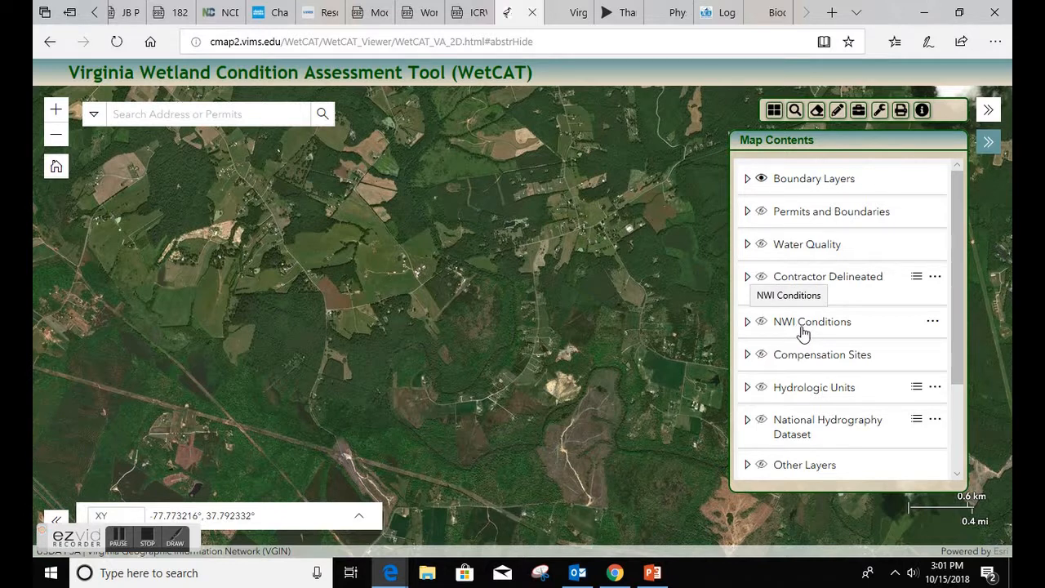
pyautogui.click(762, 324)
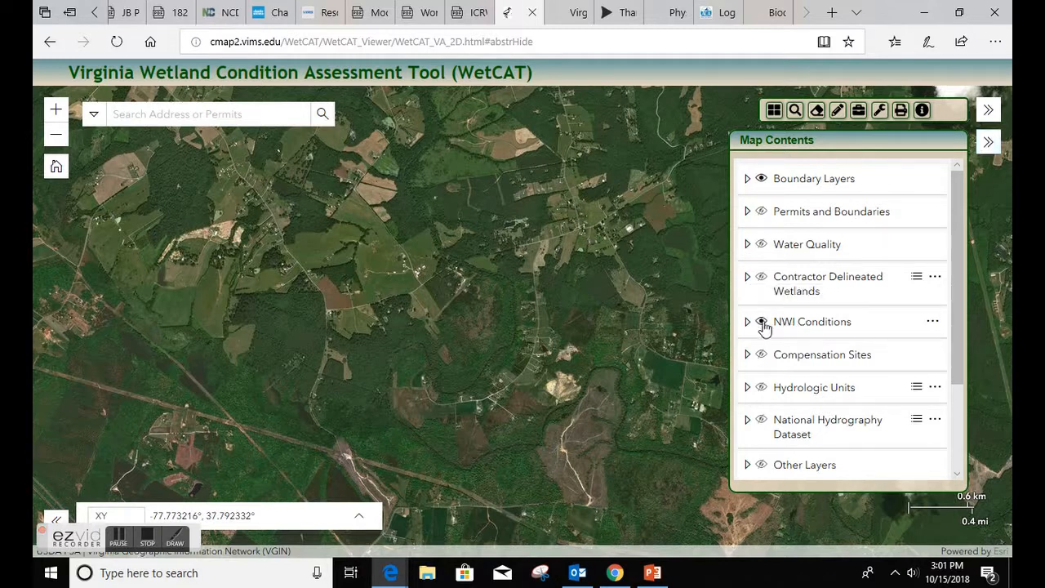
pyautogui.click(748, 323)
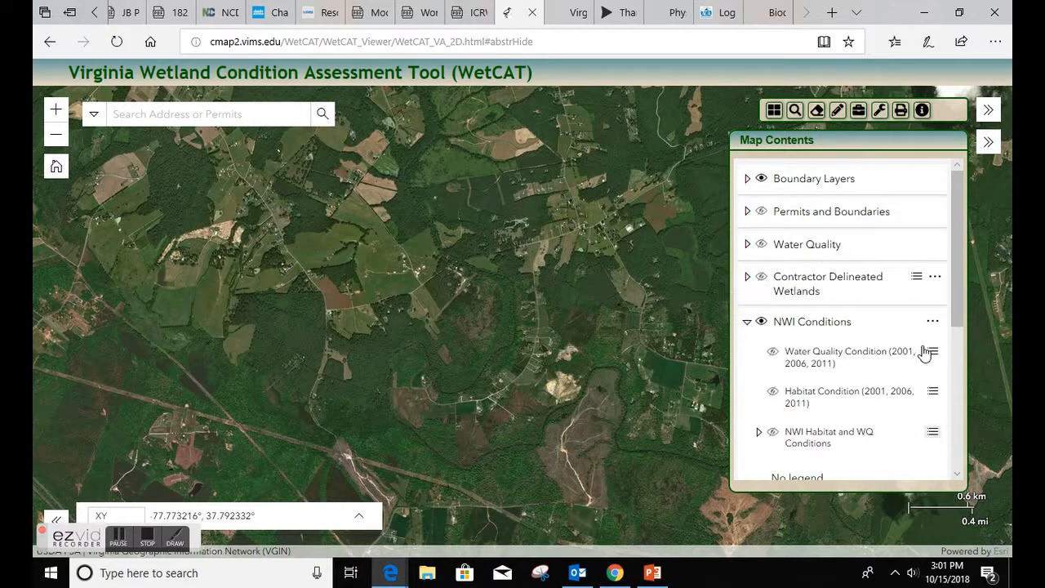
pyautogui.moveTo(952, 318); pyautogui.dragTo(950, 339)
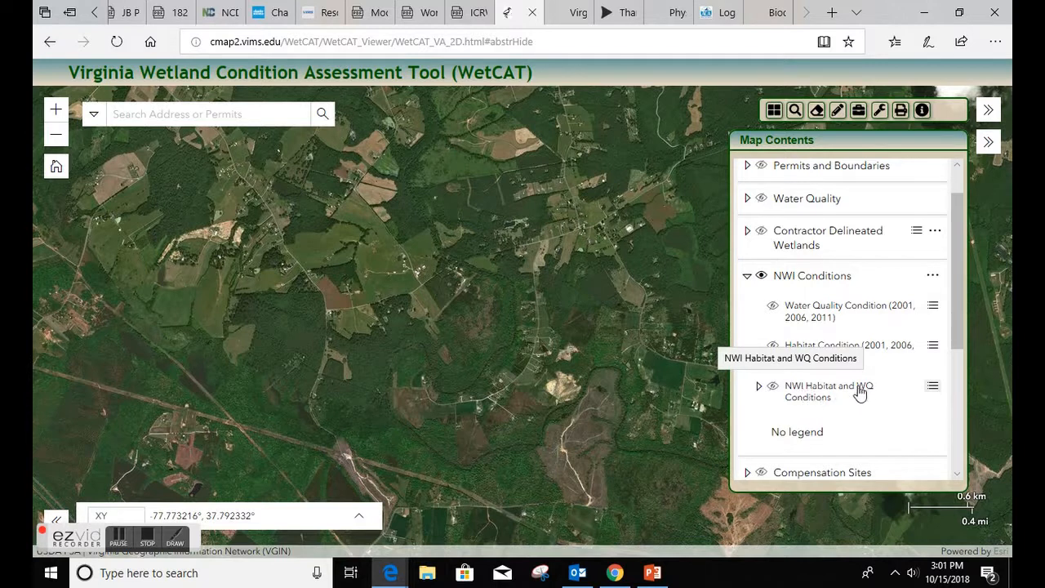
pyautogui.click(773, 389)
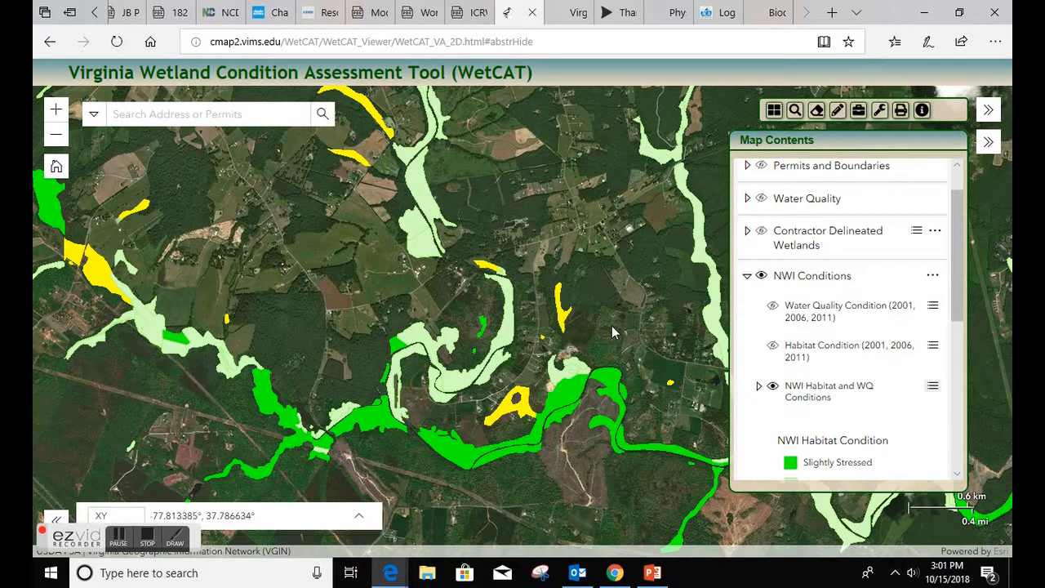
# - Open the condition record of the small Y-shaped yellow wetland and review its habitat and water quality scores for 2001, 2006 and 2011
pyautogui.scroll(1, 612, 326)
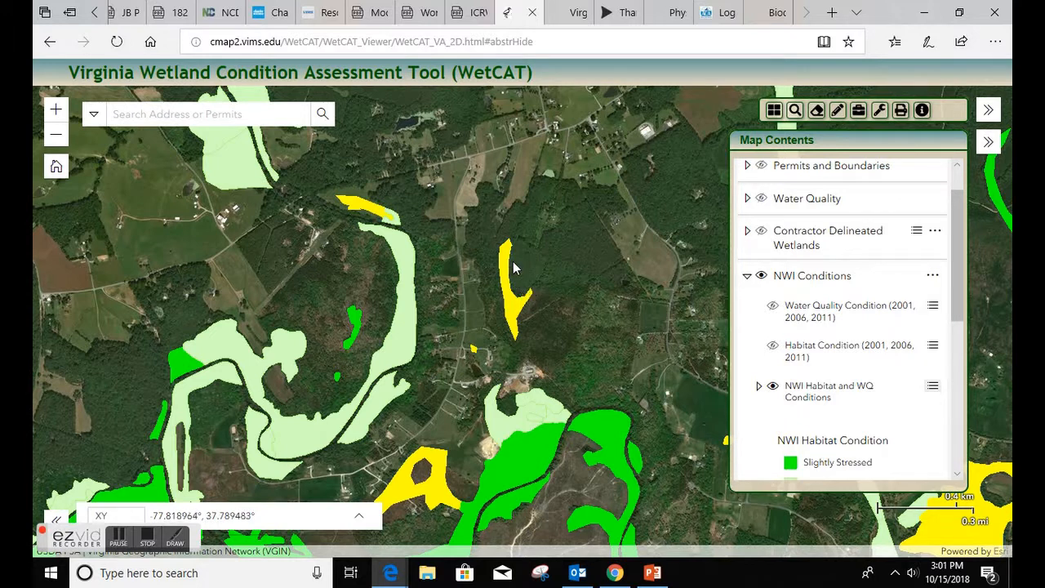
pyautogui.click(513, 311)
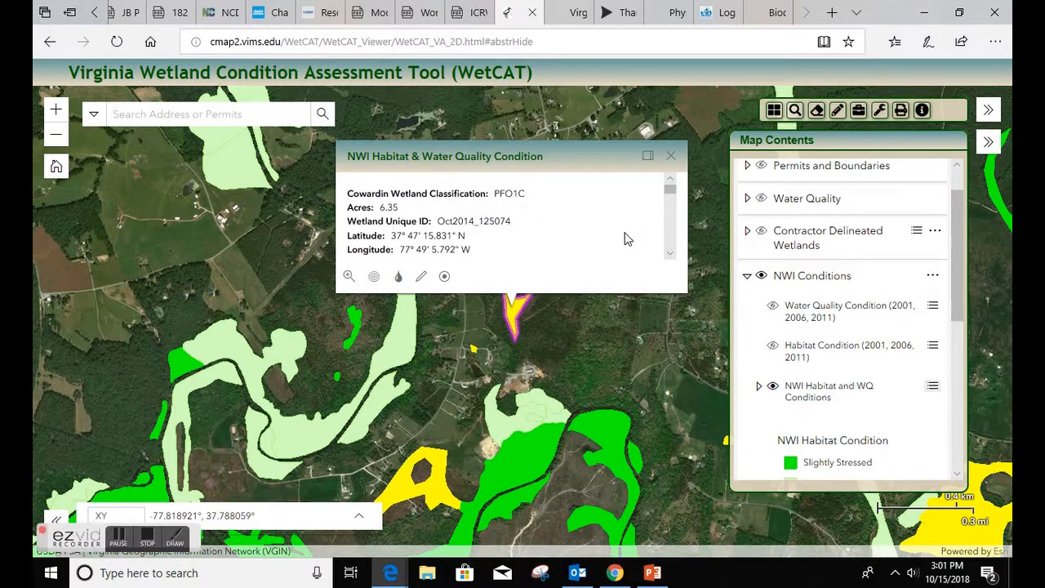
pyautogui.scroll(-2, 626, 236)
pyautogui.scroll(-3, 622, 235)
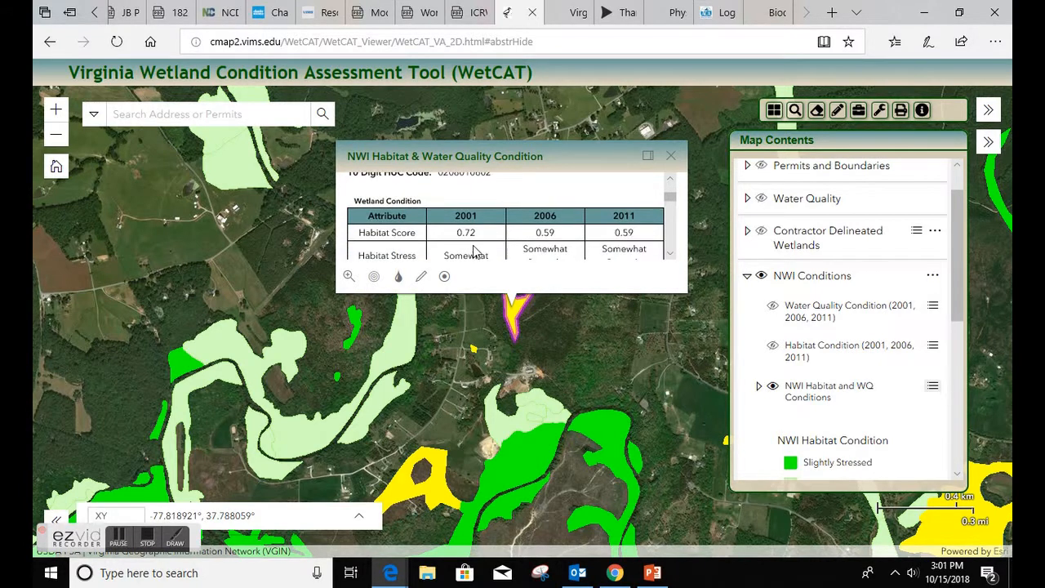
pyautogui.scroll(-1, 476, 245)
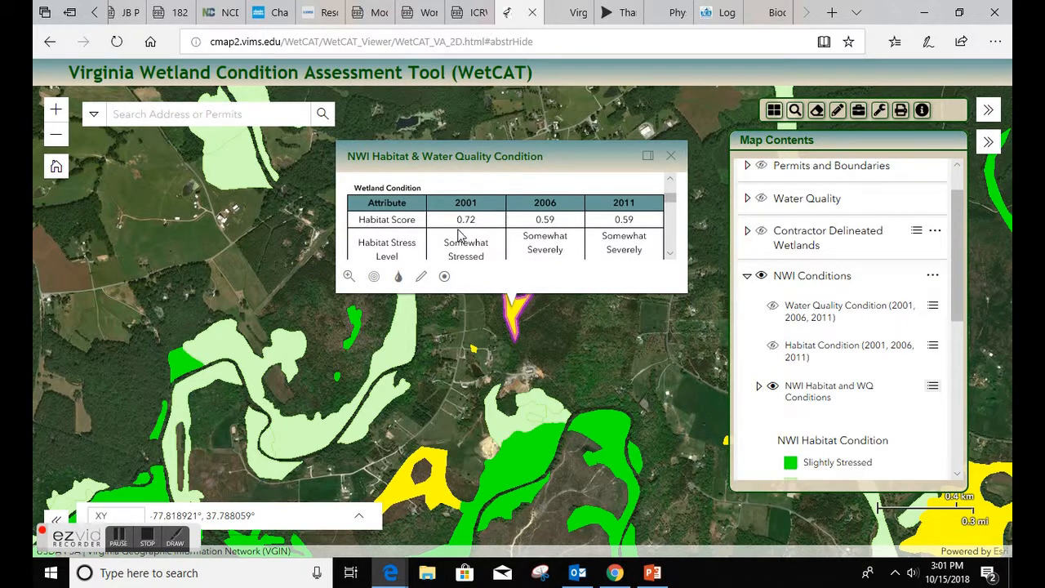
pyautogui.scroll(-1, 460, 235)
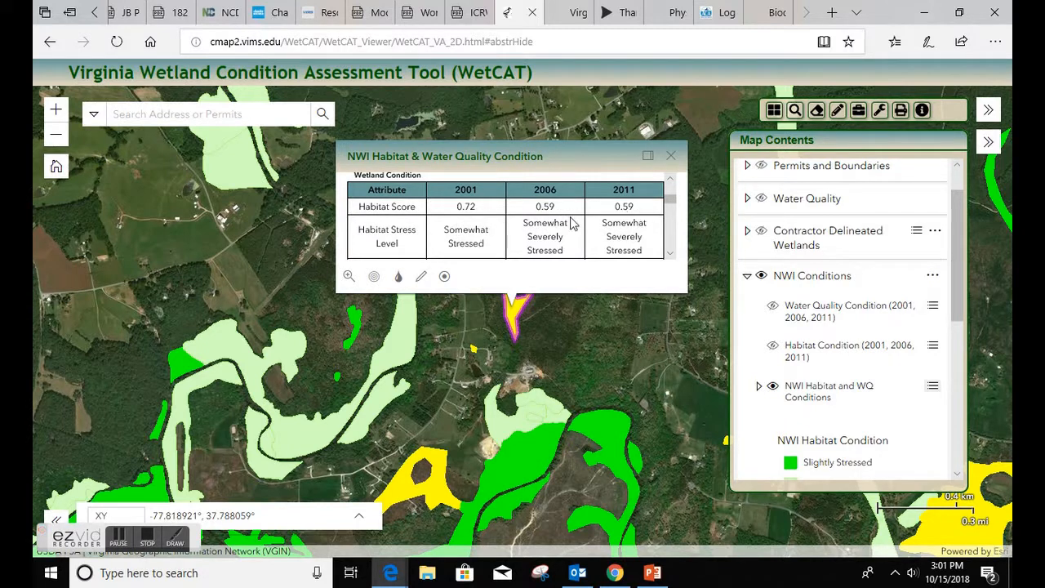
pyautogui.scroll(-4, 573, 222)
pyautogui.scroll(-8, 574, 222)
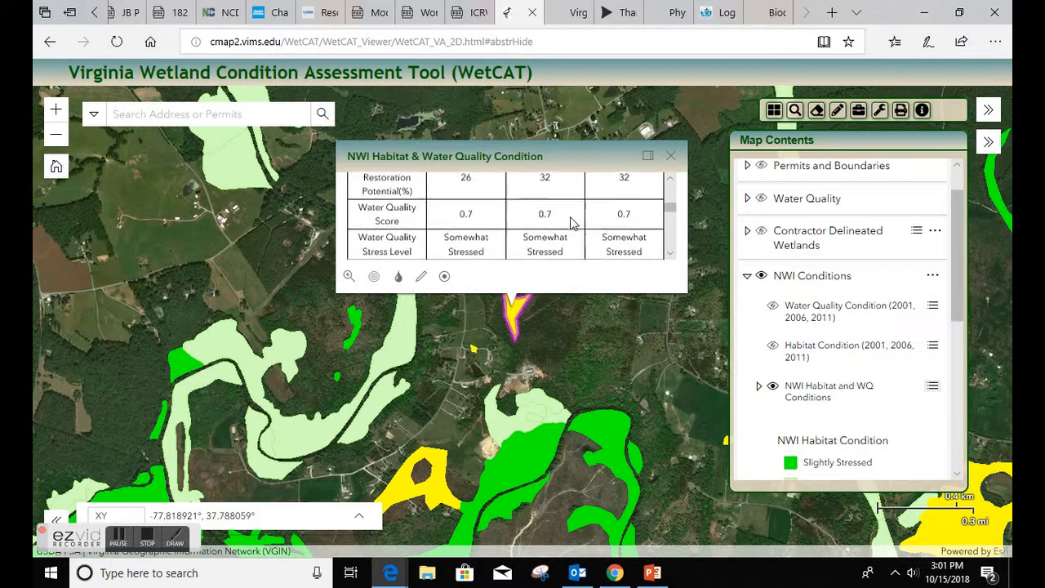
# - Review the Habitat and Water Quality Scores for HUC (10 digit) table, and return to the start of the wetland's record
pyautogui.scroll(-2, 573, 222)
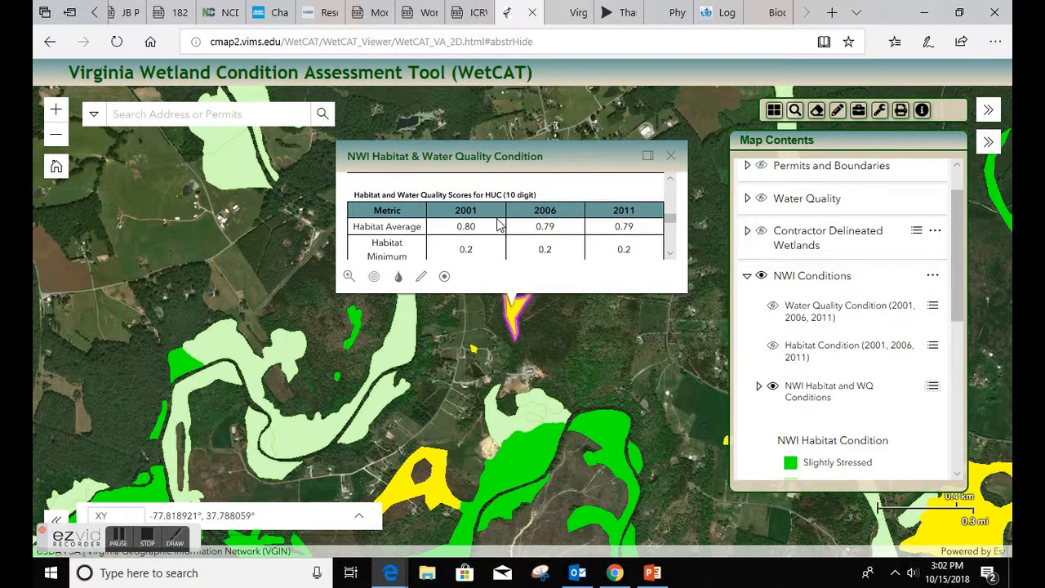
pyautogui.scroll(-1, 499, 224)
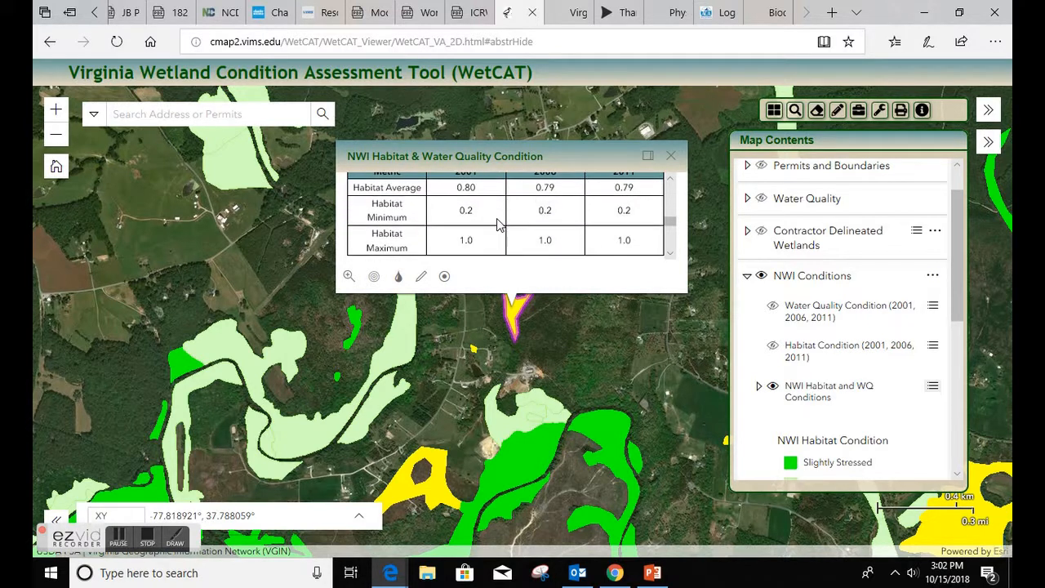
pyautogui.scroll(1, 499, 224)
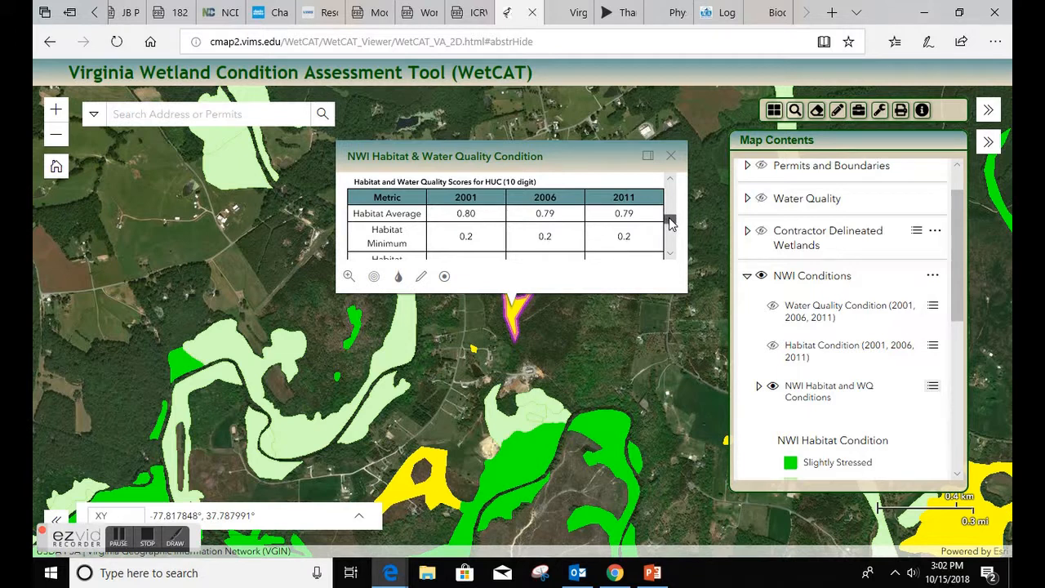
pyautogui.moveTo(670, 222); pyautogui.dragTo(669, 187)
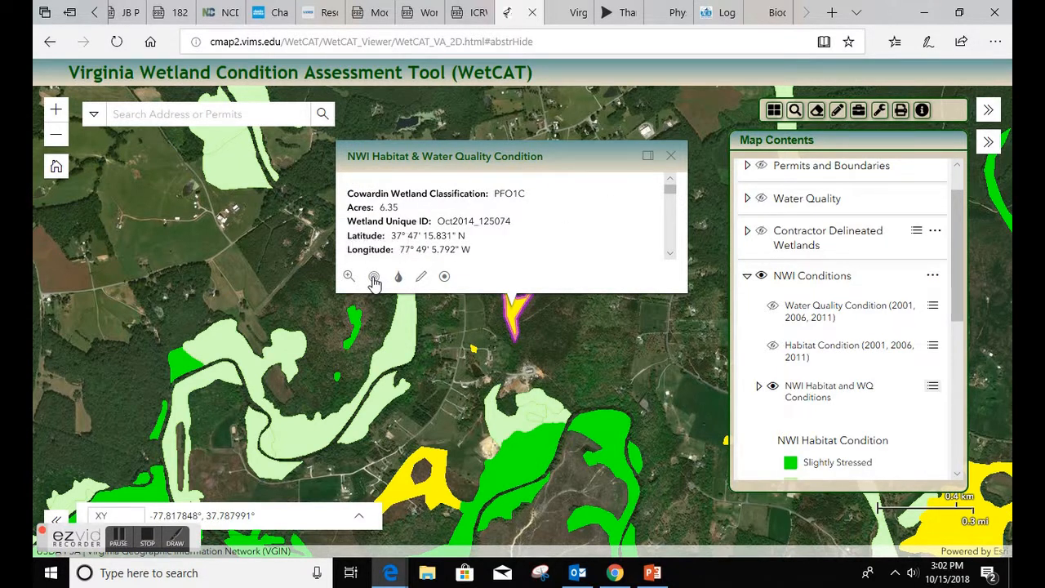
# - Show the selected wetland's 200 m buffer and its drainage area on the map
pyautogui.click(373, 278)
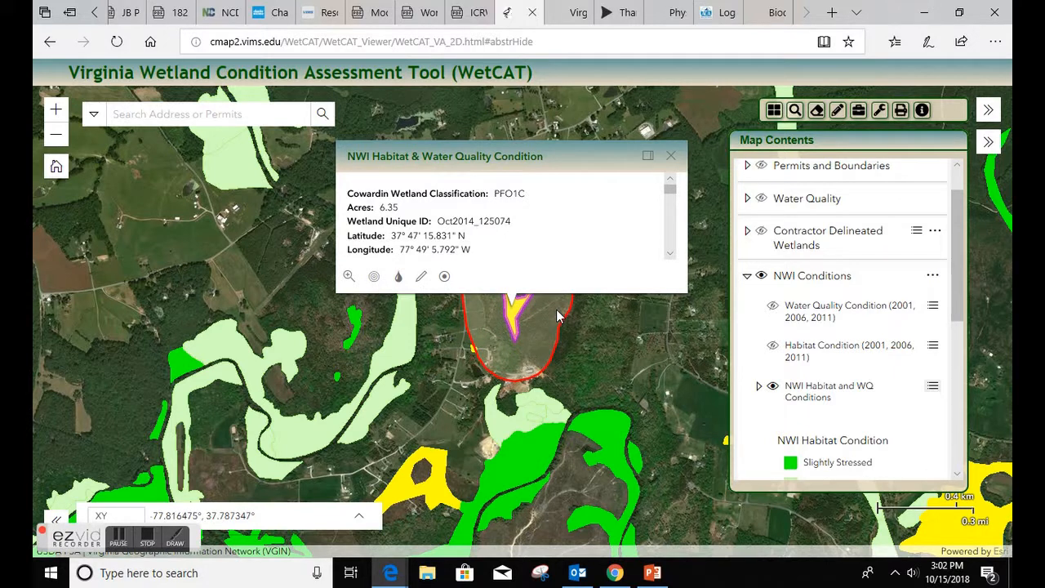
pyautogui.click(398, 279)
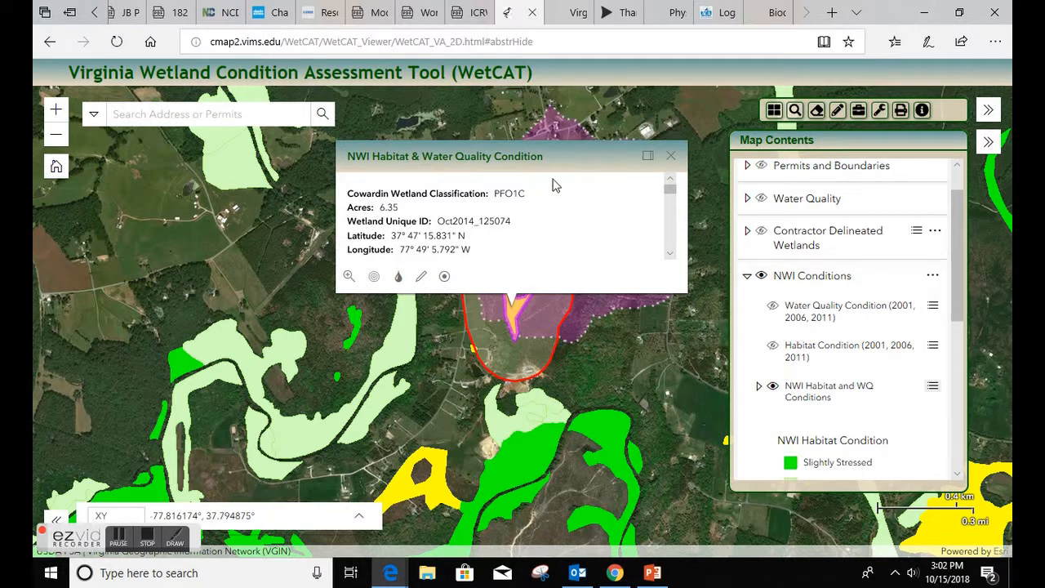
# - Review the Rescore Wetlands form for this wetland, and close both the form and the wetland's condition record
pyautogui.click(423, 279)
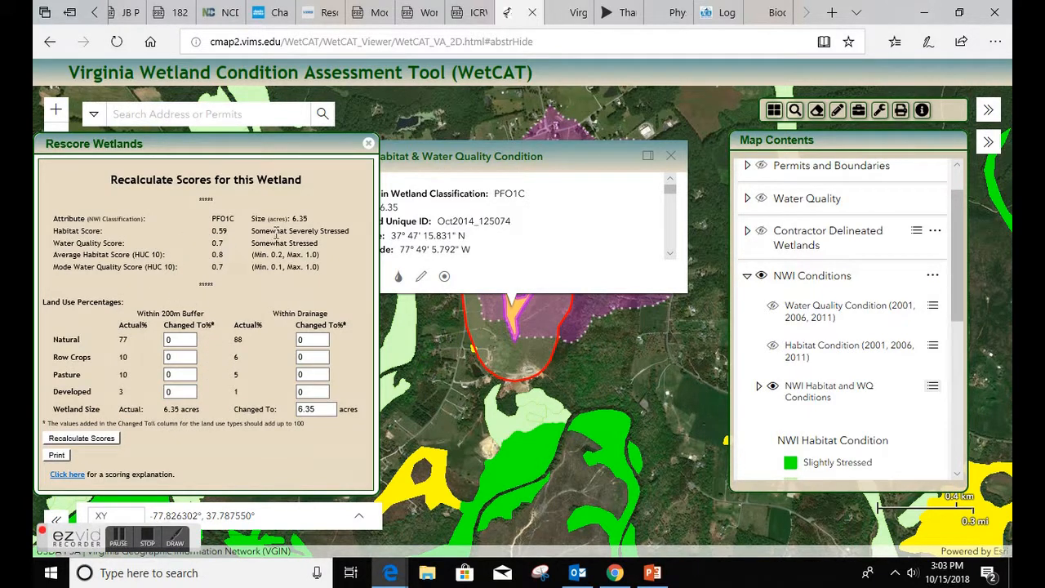
pyautogui.click(369, 145)
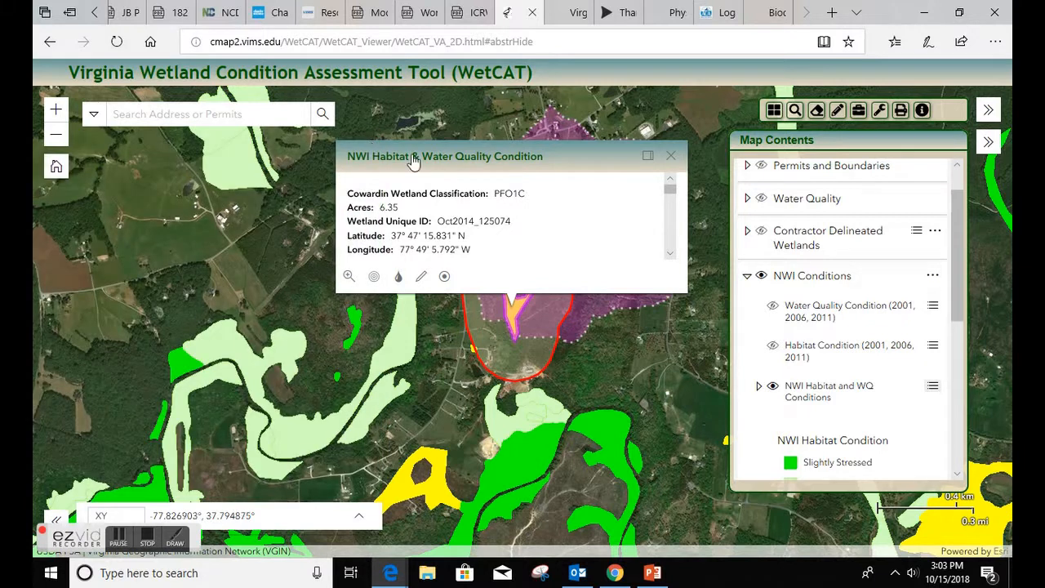
pyautogui.click(673, 155)
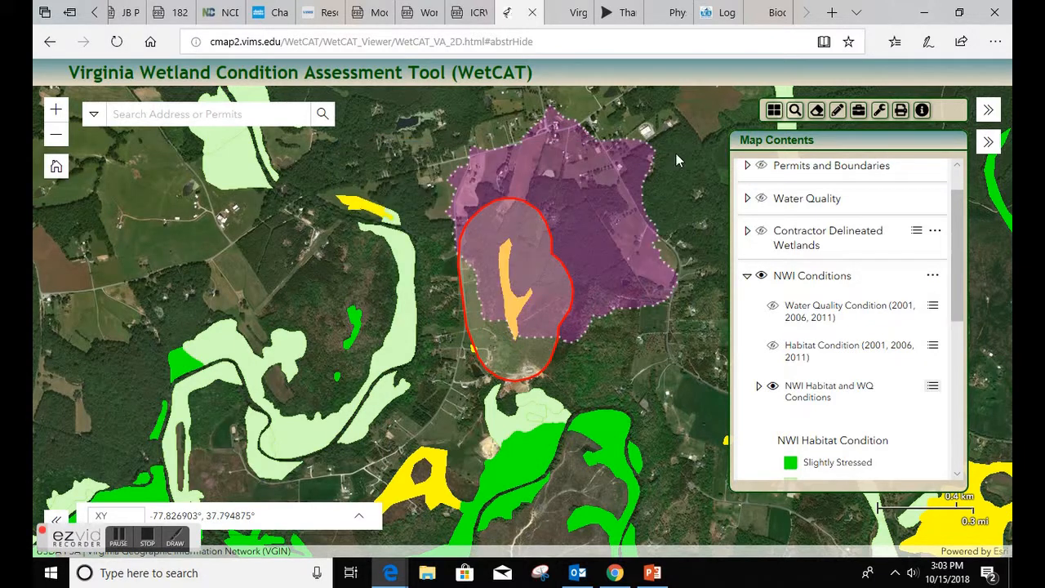
pyautogui.click(144, 543)
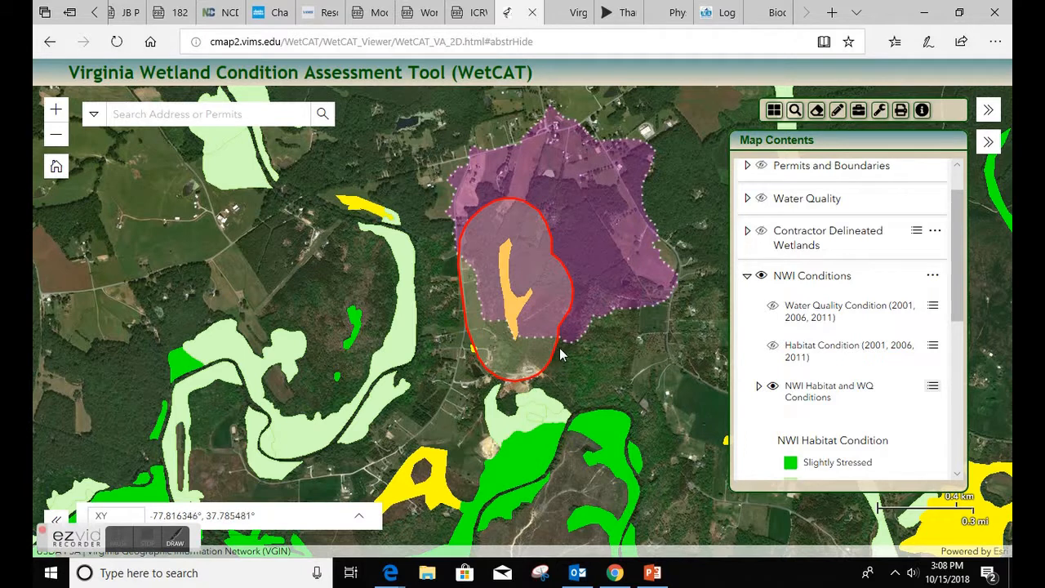
# - Try to draw a circle at the wetland's northern tip, and draw a measuring line about 0.30 miles long northward from that tip
pyautogui.click(839, 113)
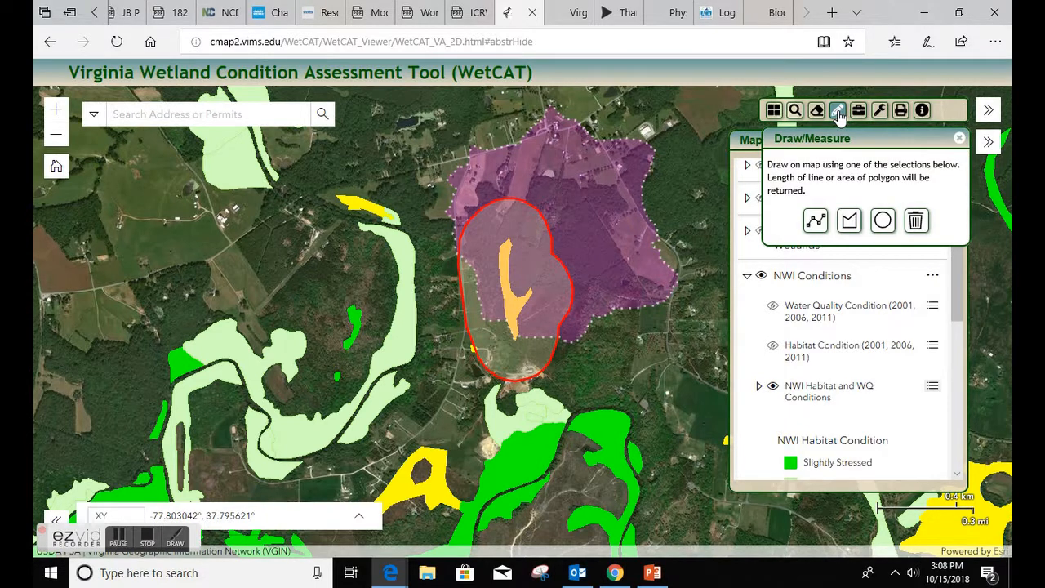
pyautogui.click(882, 222)
pyautogui.moveTo(507, 247); pyautogui.dragTo(506, 218)
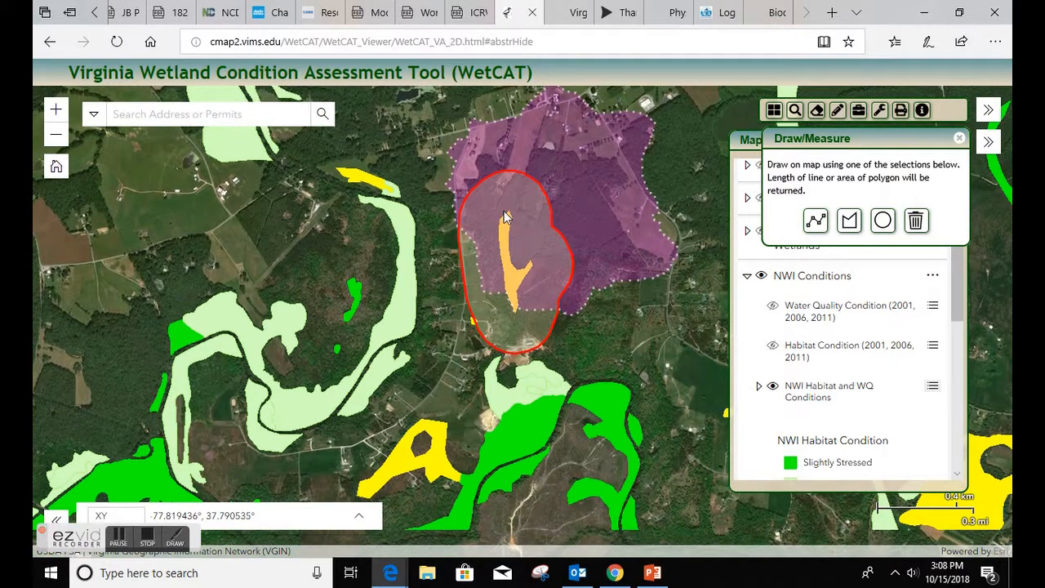
pyautogui.click(815, 221)
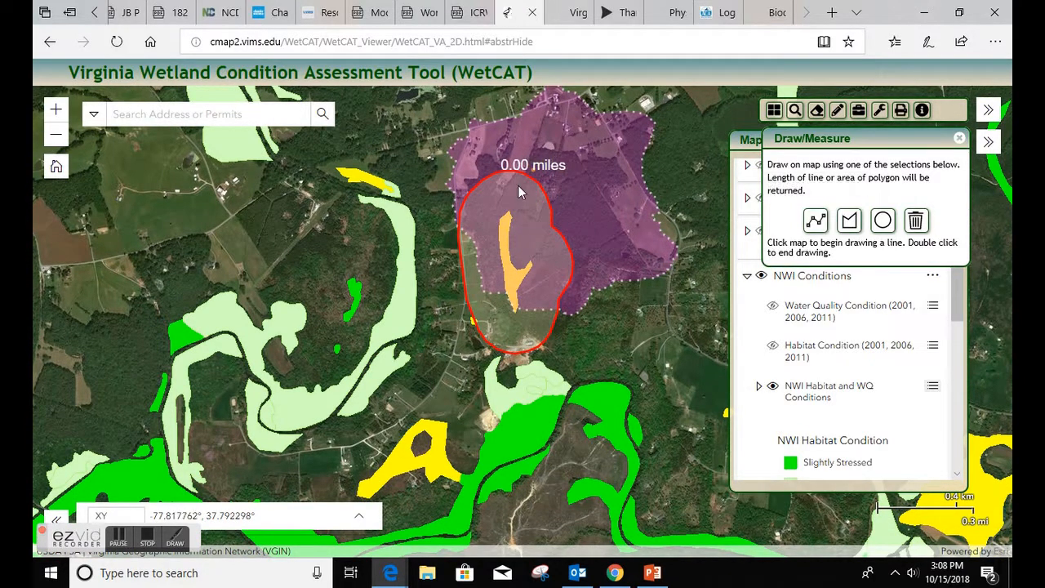
pyautogui.click(504, 217)
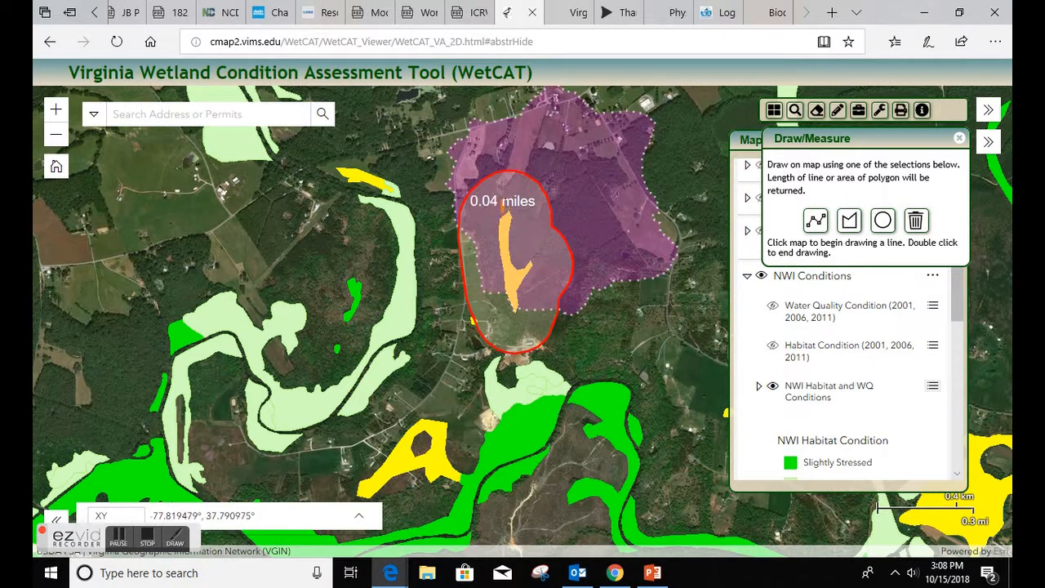
pyautogui.doubleClick(491, 125)
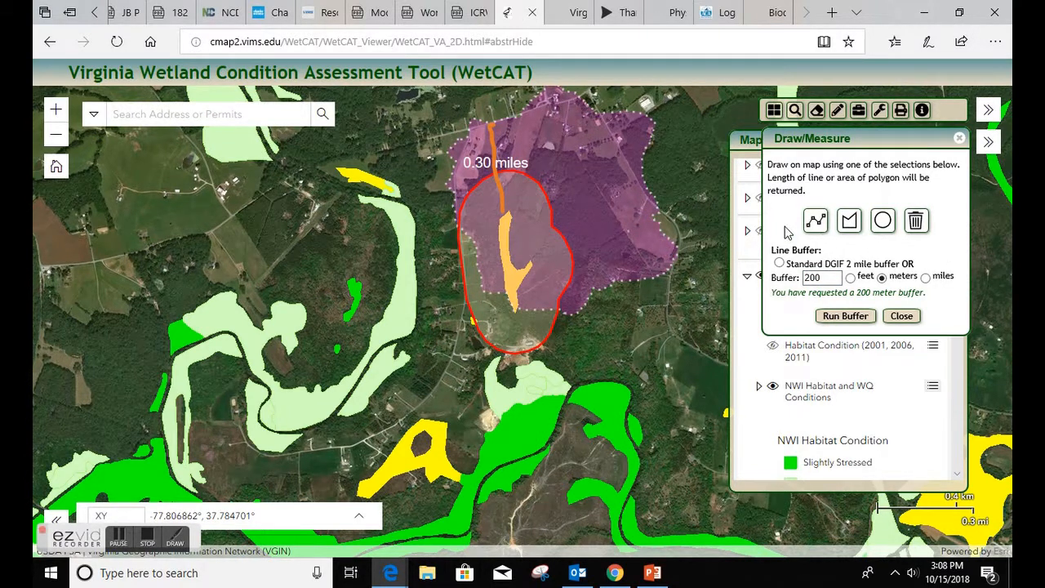
pyautogui.click(960, 140)
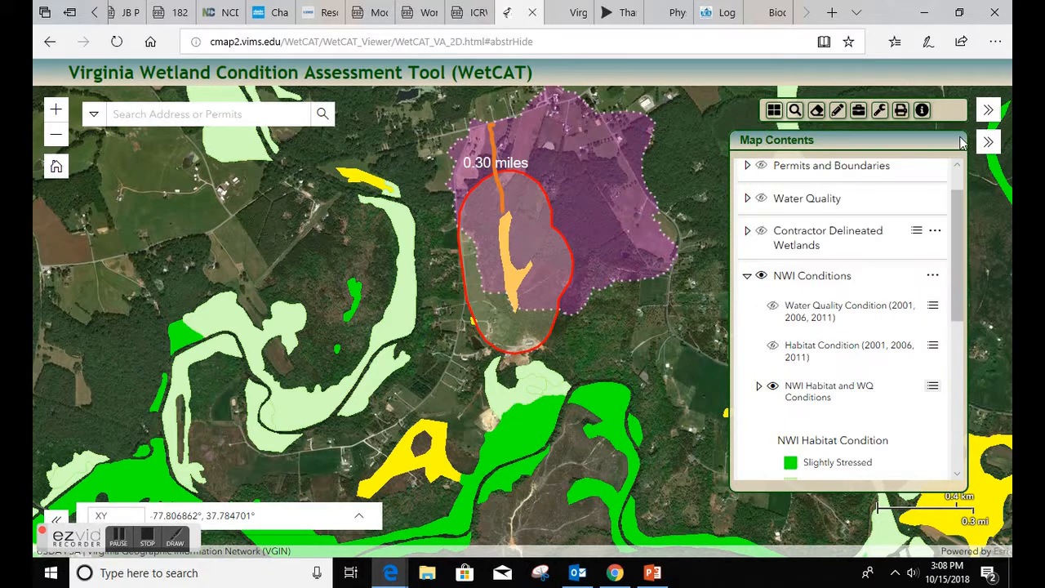
# - Remove the wetland's 200m buffer graphic and all remaining graphics from the map, and close the removal tool
pyautogui.click(818, 113)
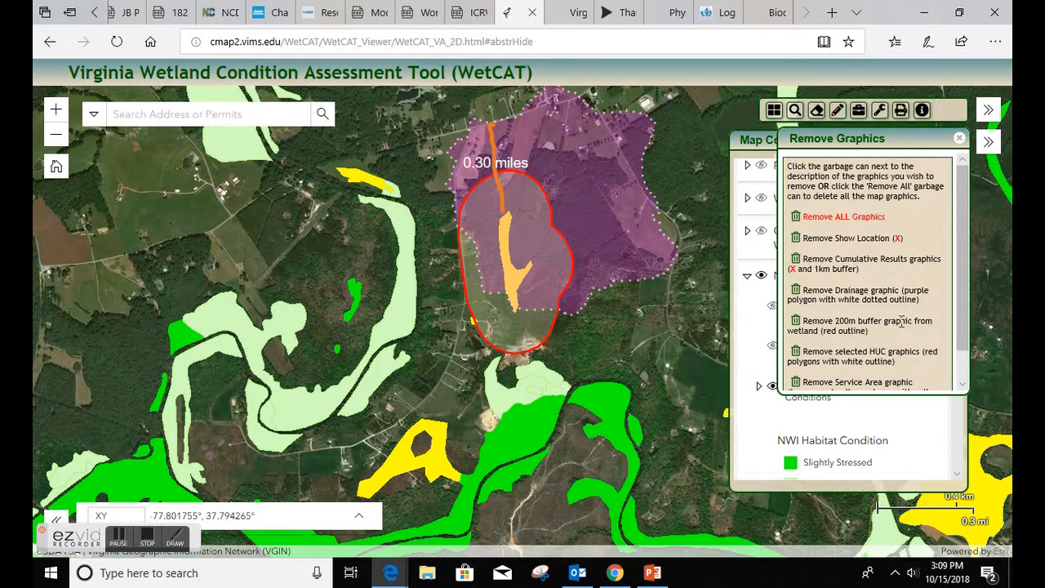
pyautogui.click(795, 322)
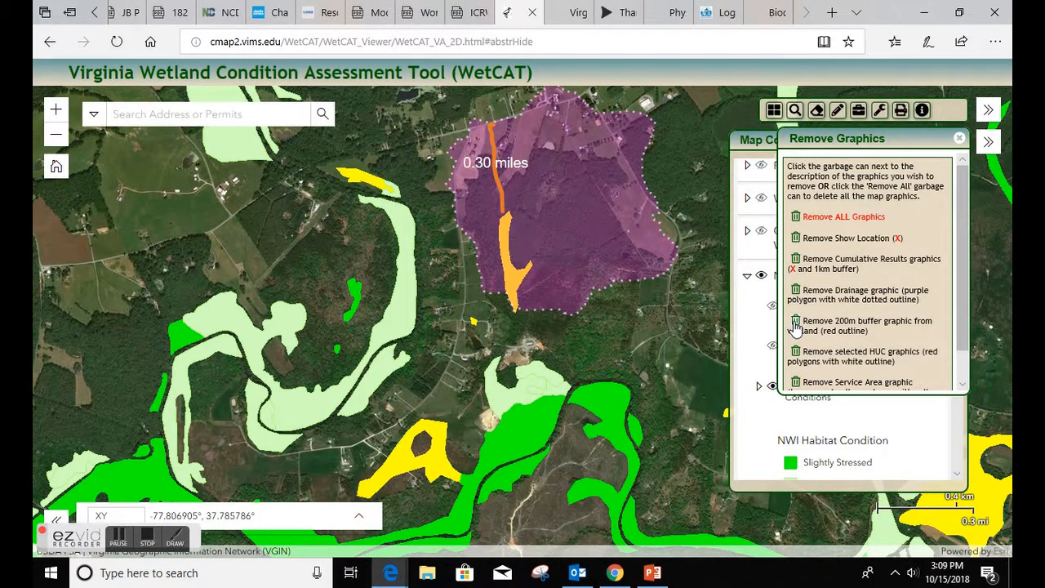
pyautogui.click(797, 218)
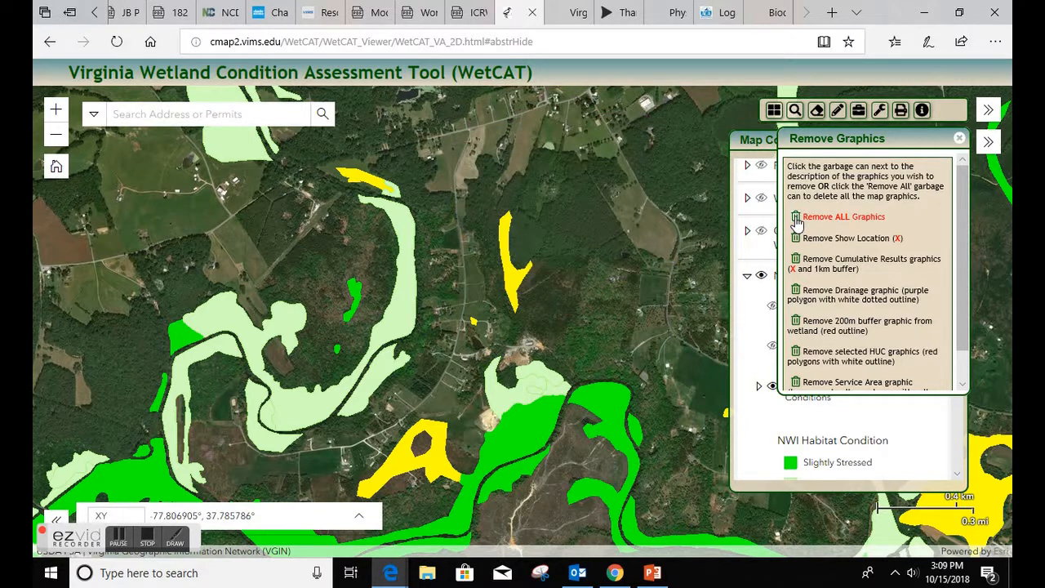
pyautogui.click(959, 141)
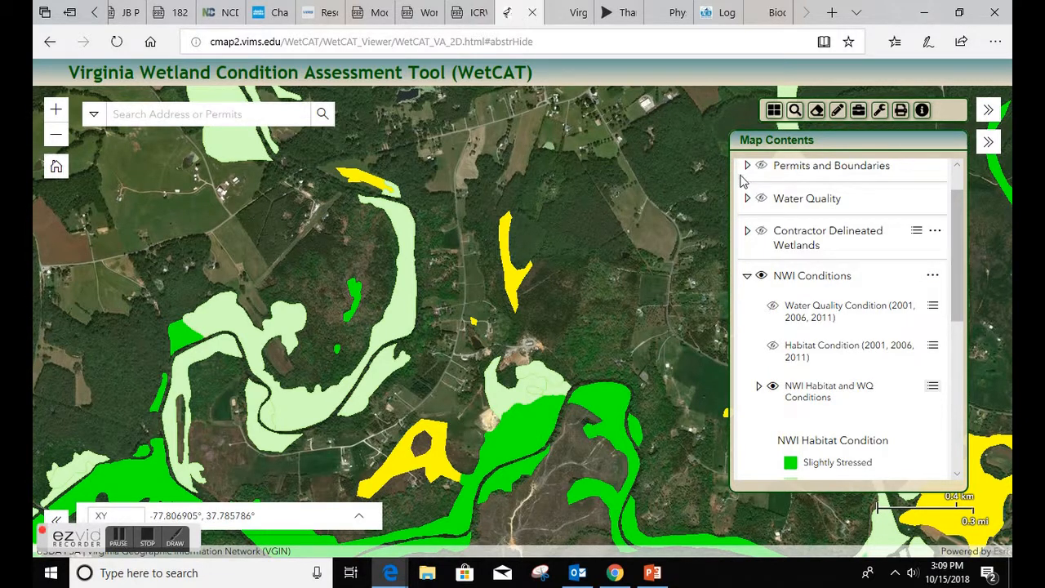
# - Review the Print Tool's page setup, file format and export options, and close the tool
pyautogui.click(901, 112)
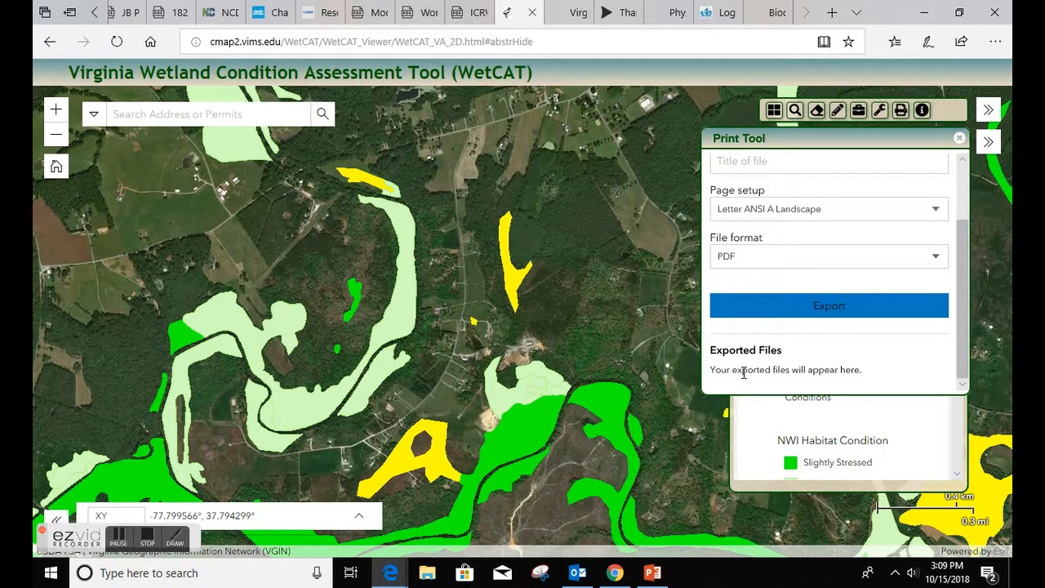
pyautogui.click(960, 139)
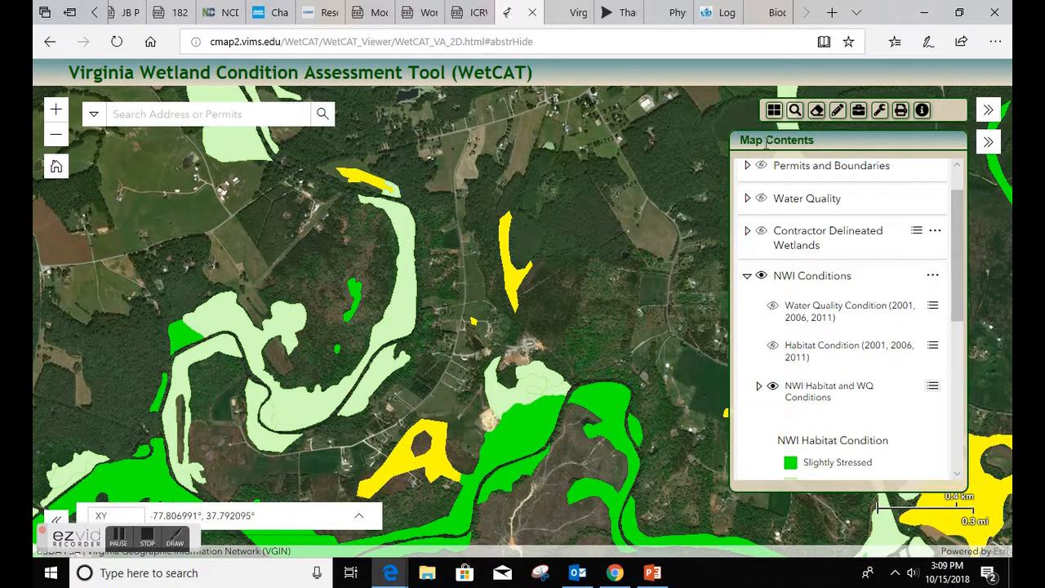
# - Open the Geoprocessing Tools for the currently chosen wetland location
pyautogui.click(860, 112)
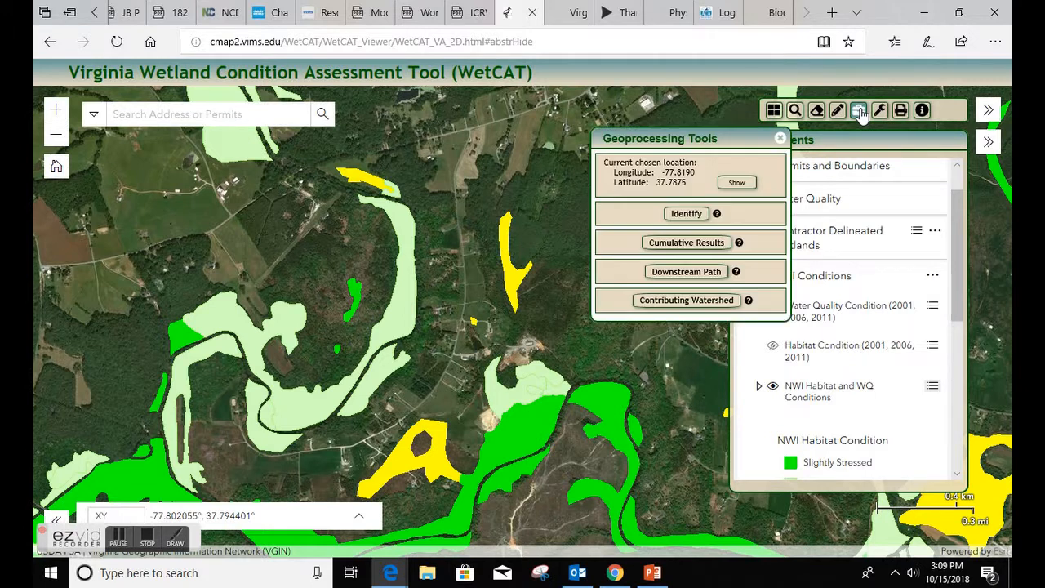